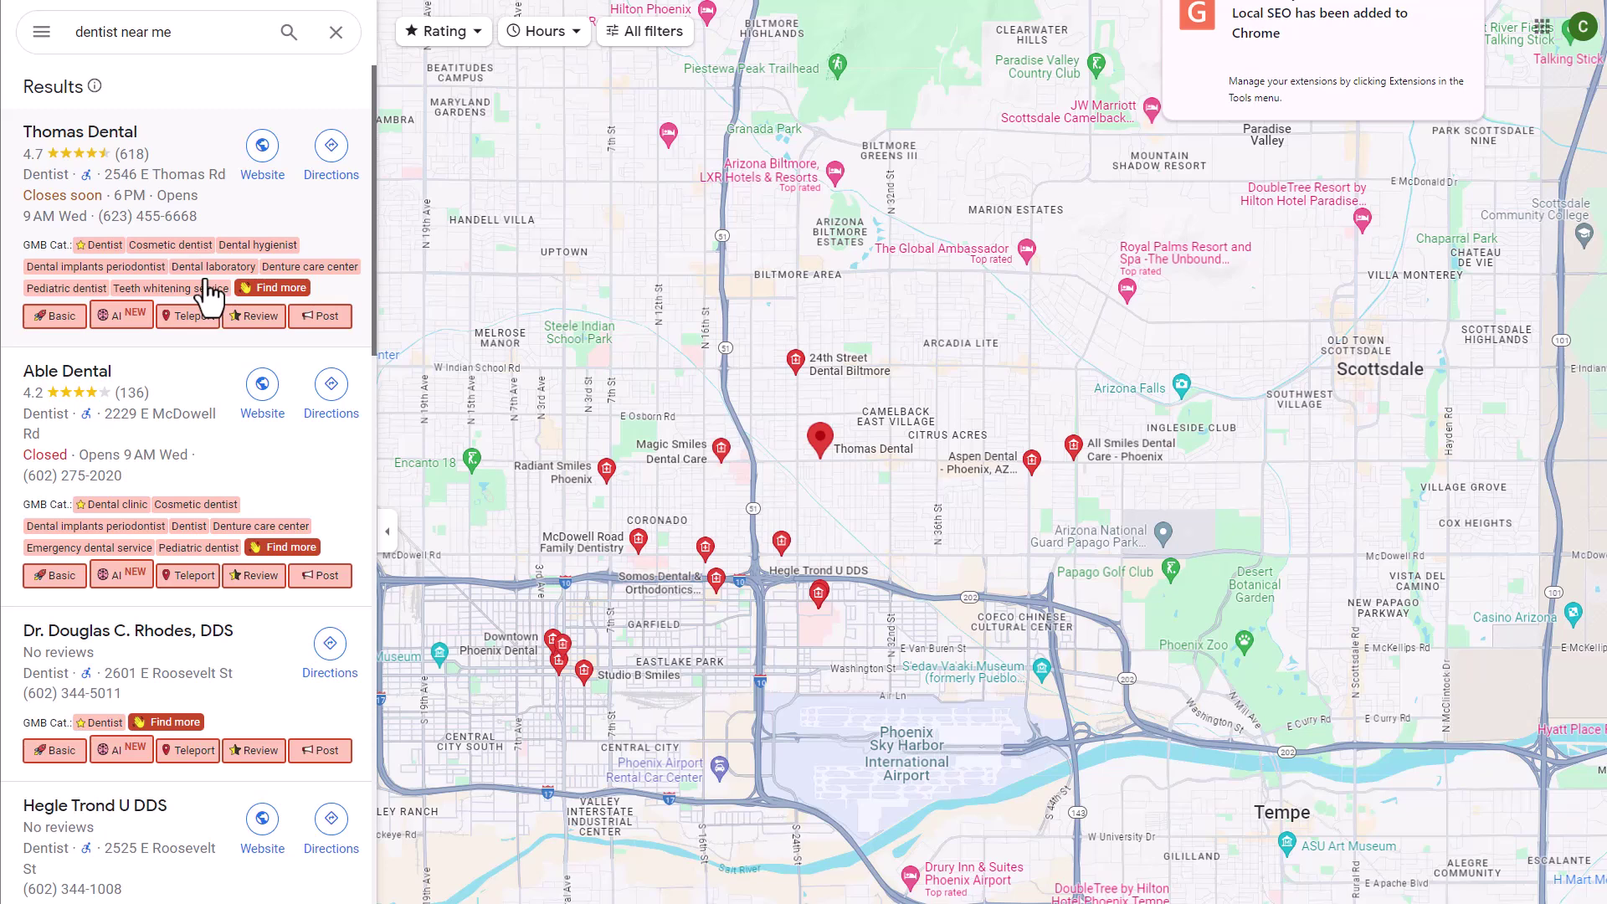
- Look up related categories and services for Thomas Dental's primary category, Dentist
left_click(172, 724)
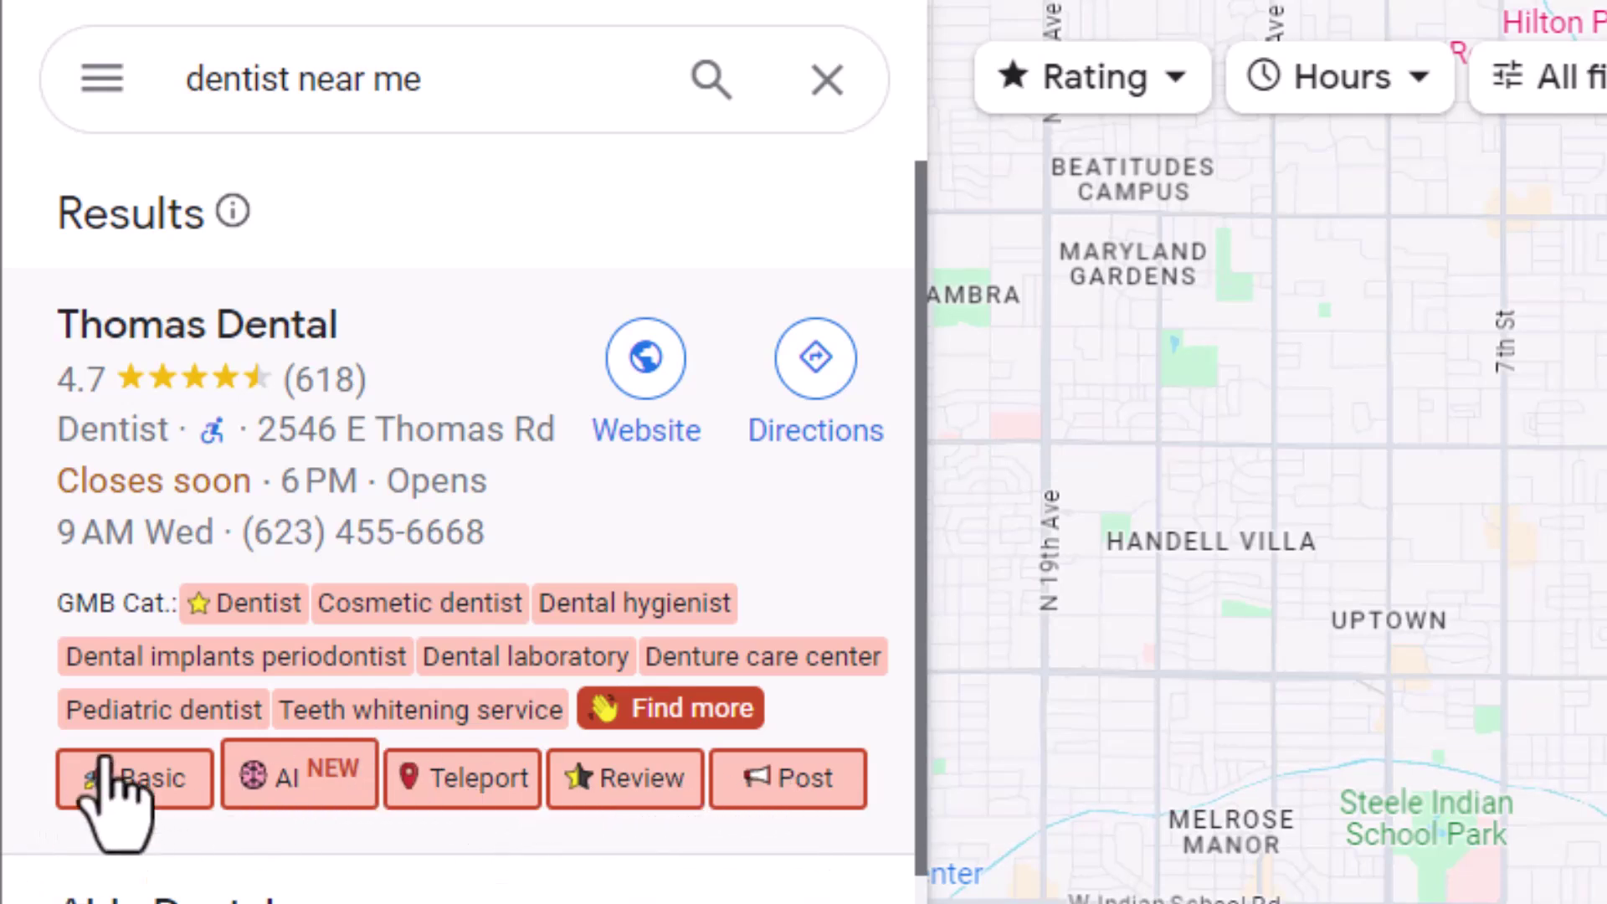
- Review Thomas Dental's basic audit, covering its IDs, GMB links and external audit links
left_click(118, 783)
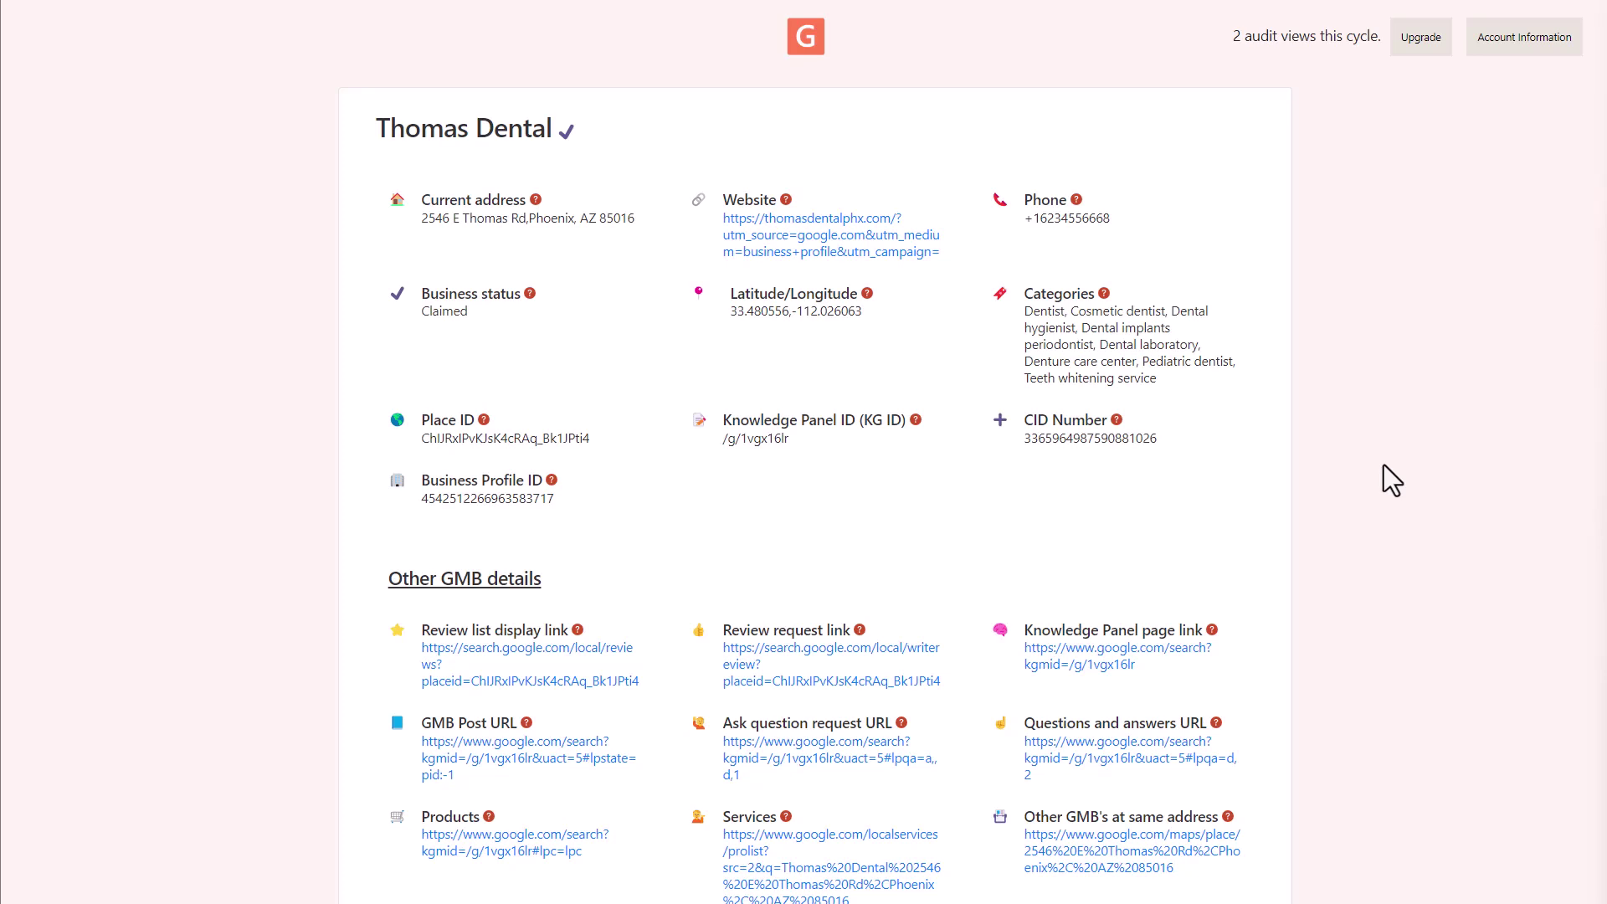
scroll(1384, 464, "down", 3)
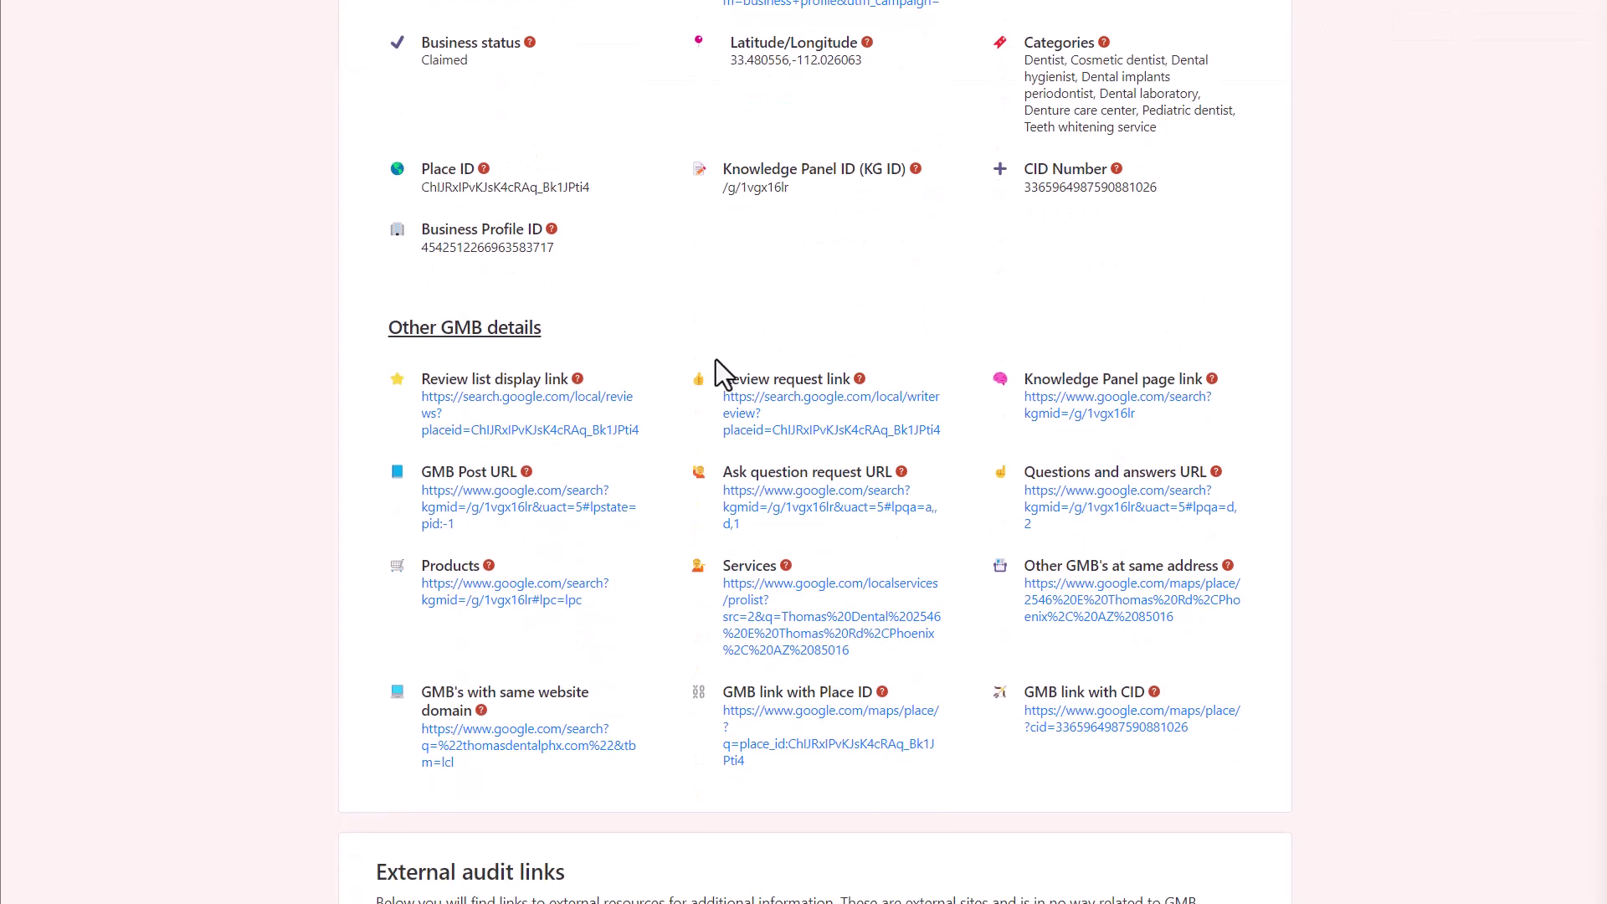
mouse_move(751, 415)
scroll(1426, 550, "down", 5)
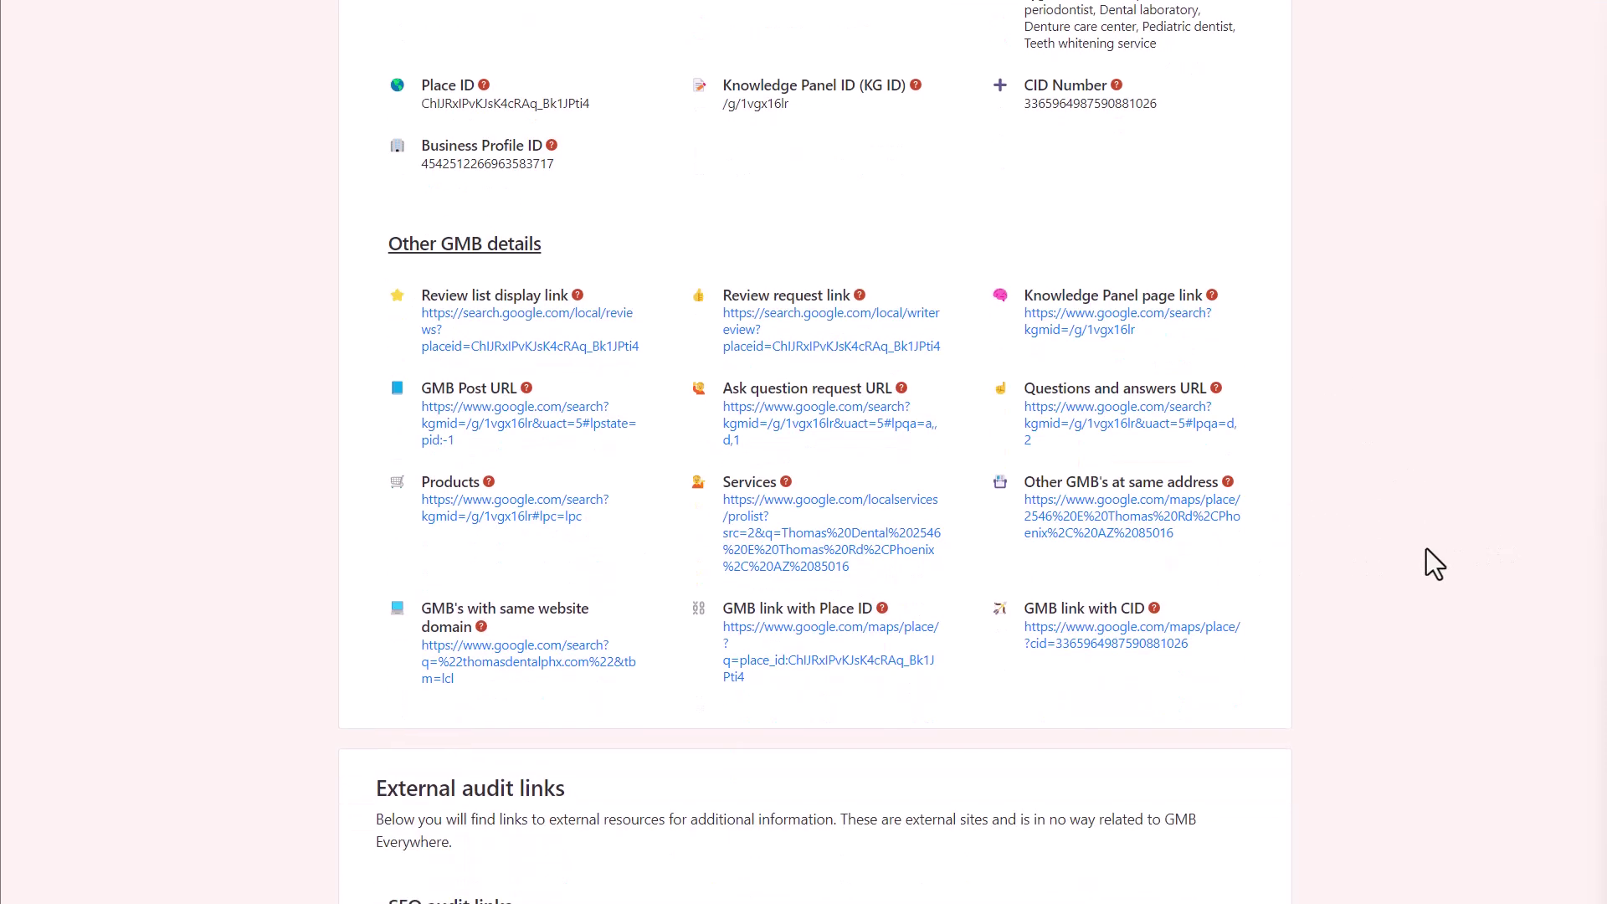
scroll(1434, 566, "down", 1)
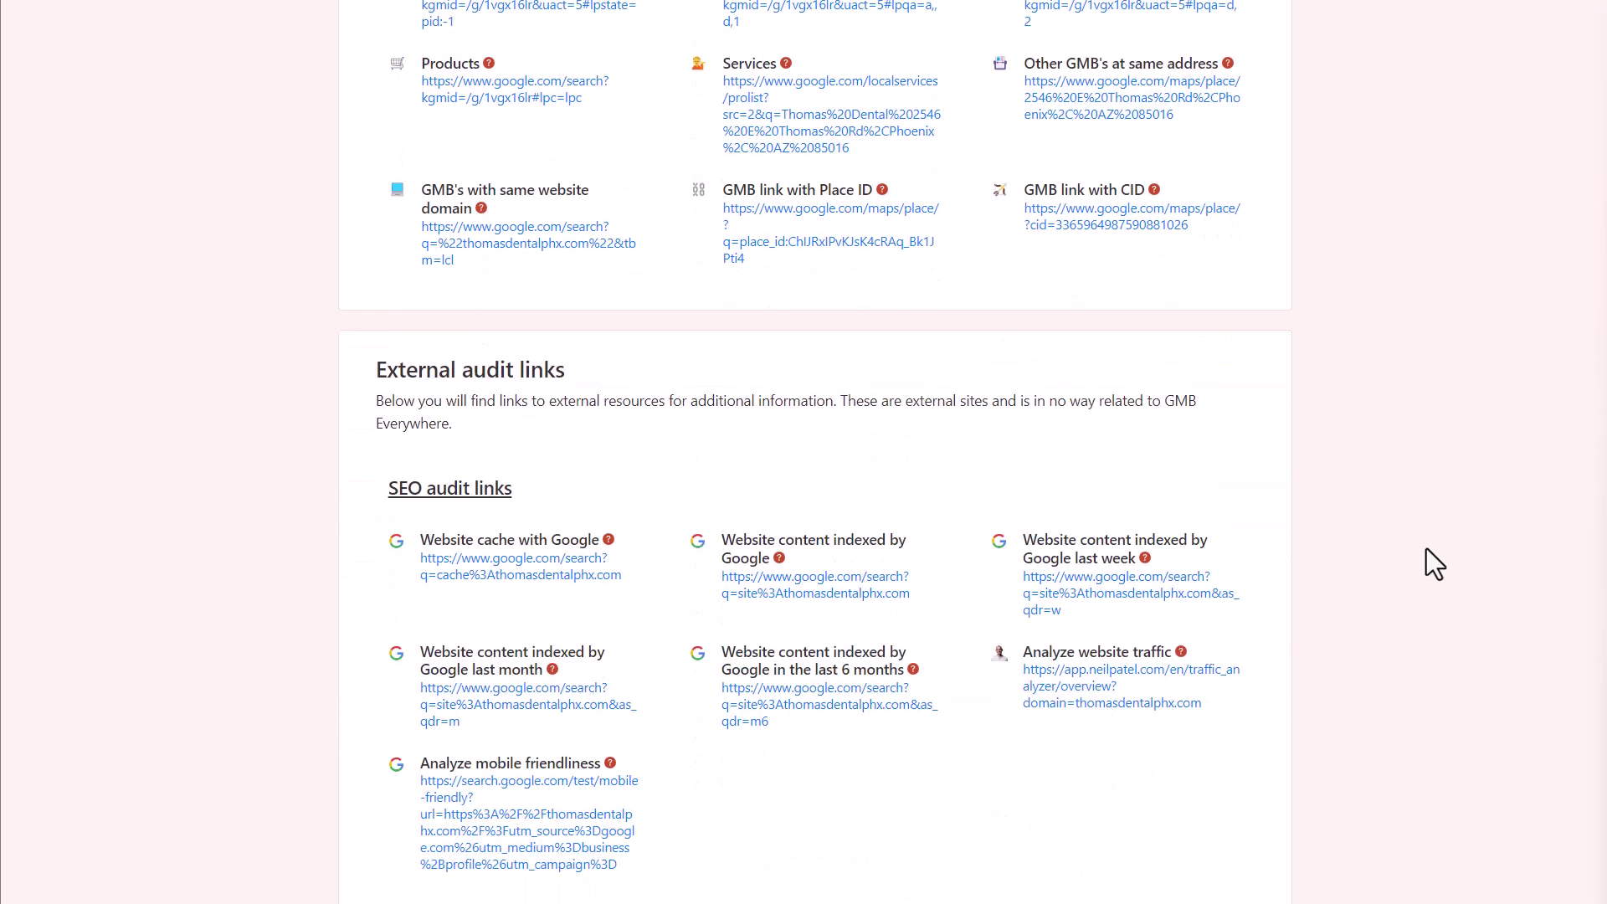
scroll(1354, 519, "down", 3)
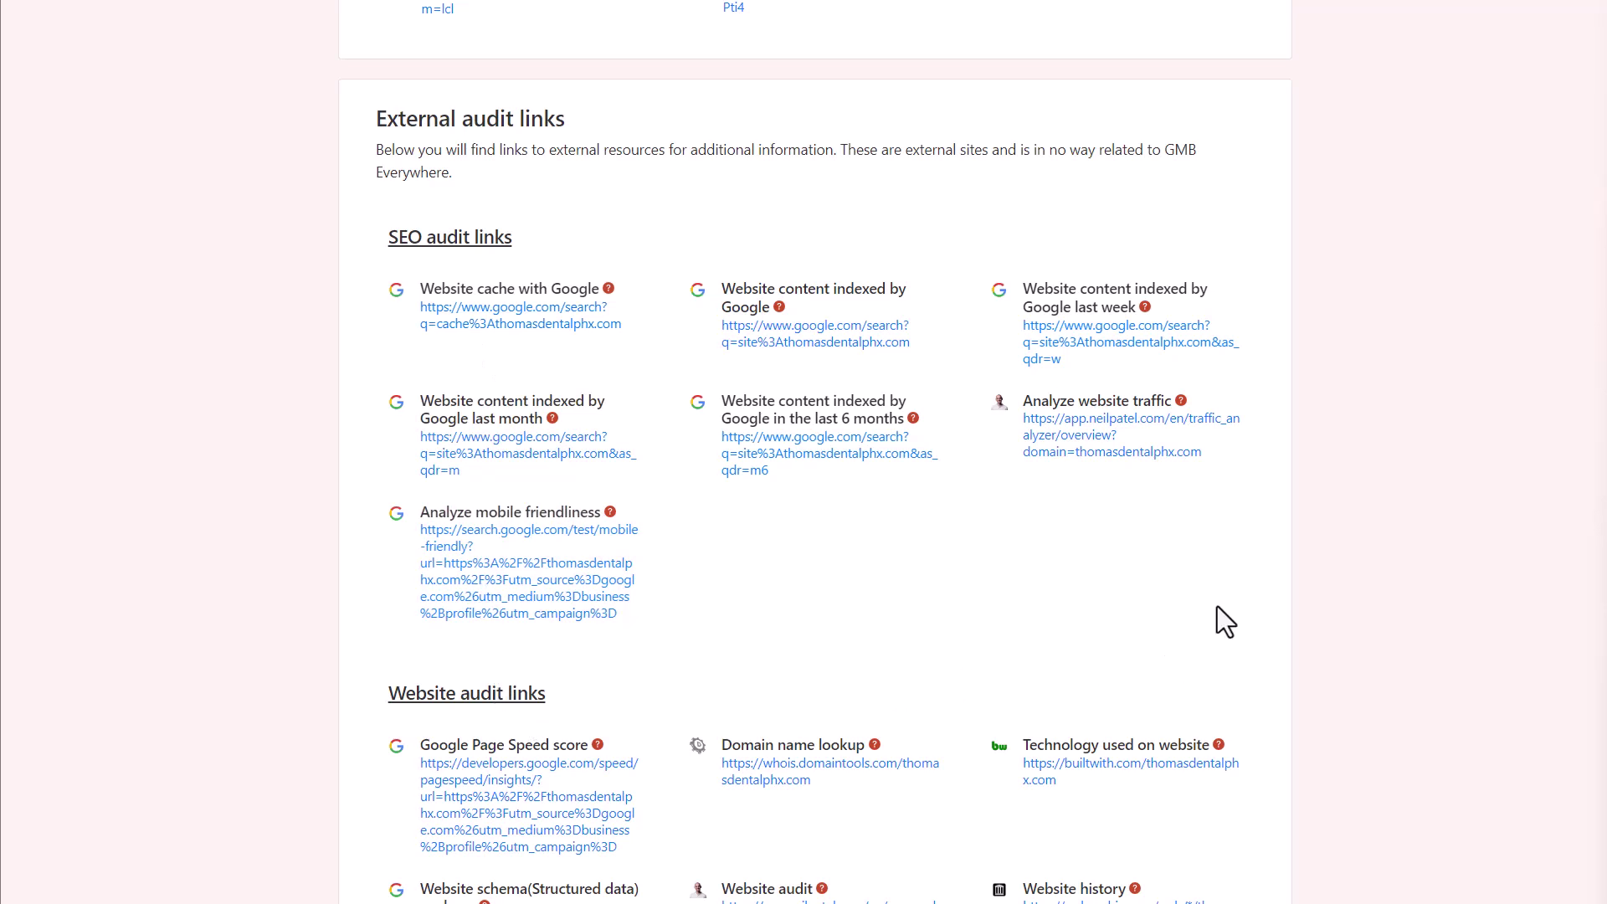
scroll(1321, 574, "down", 2)
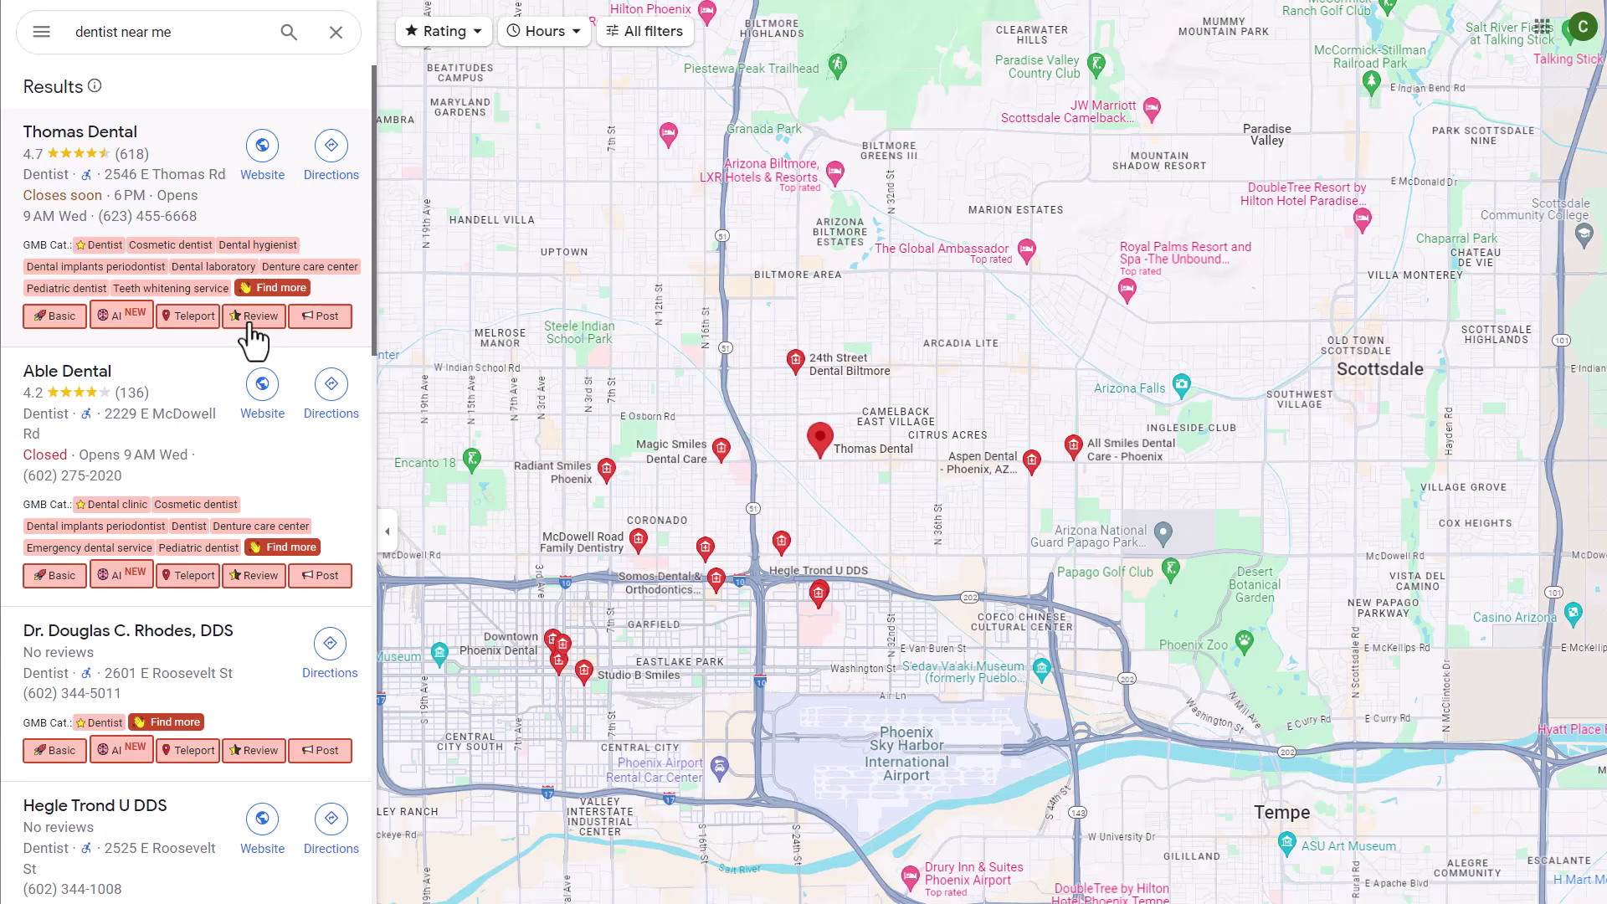
- Check Thomas Dental's review audit growth chart and keyword counts such as dental 187
left_click(251, 322)
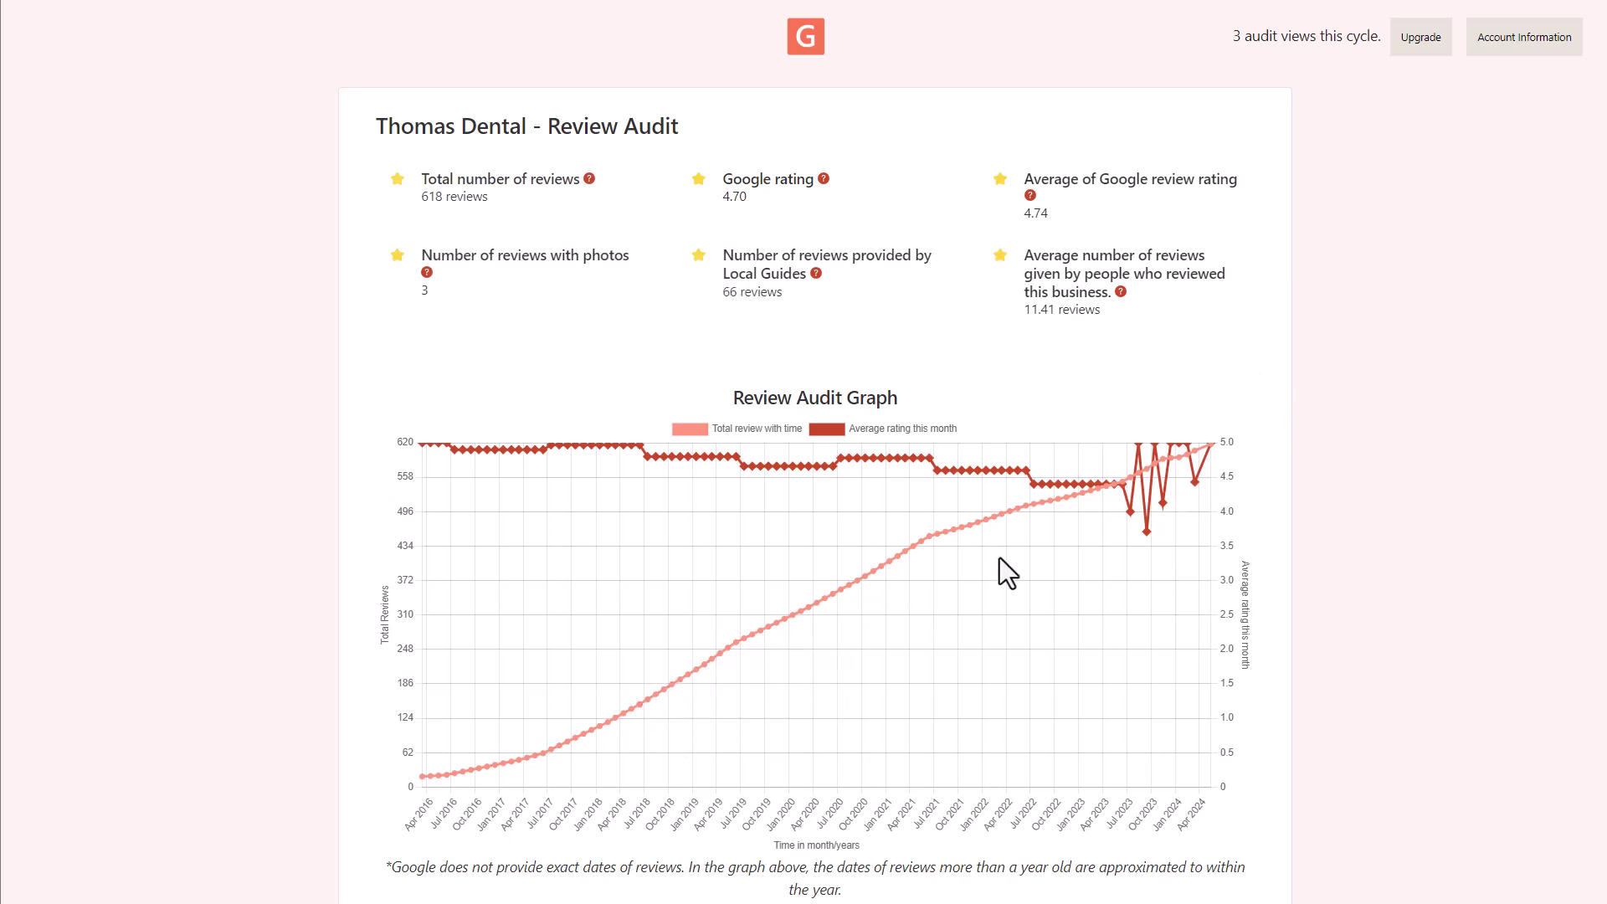
scroll(1267, 509, "down", 5)
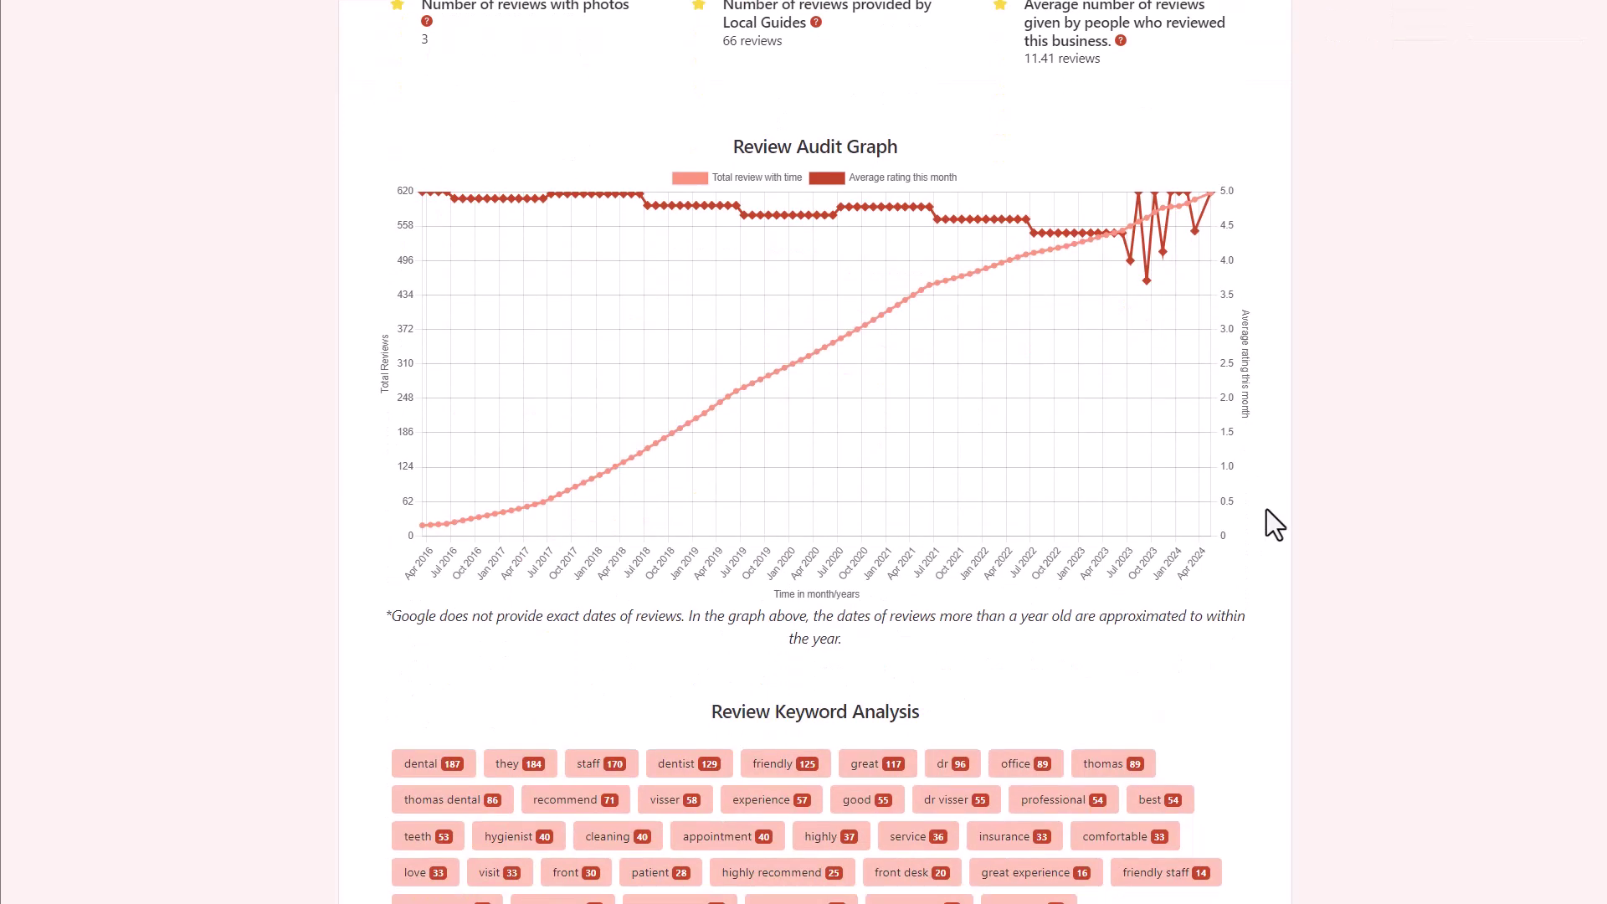
scroll(1267, 509, "down", 1)
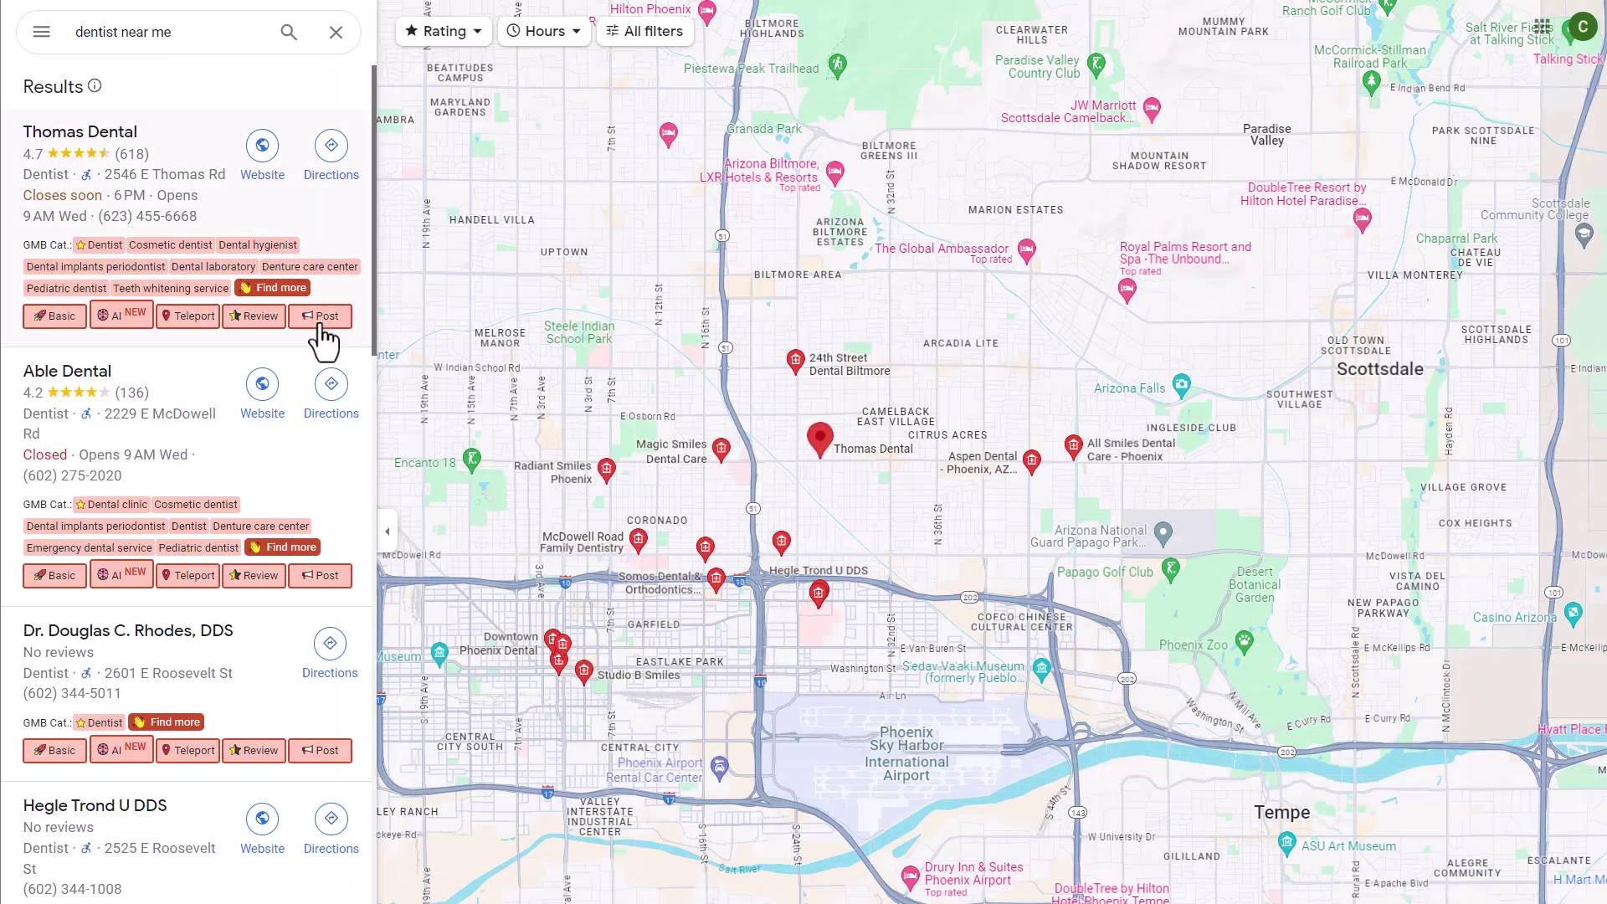
- View Thomas Dental's post audit: 50 posts, one every 3.17 days, all with links and images
left_click(321, 316)
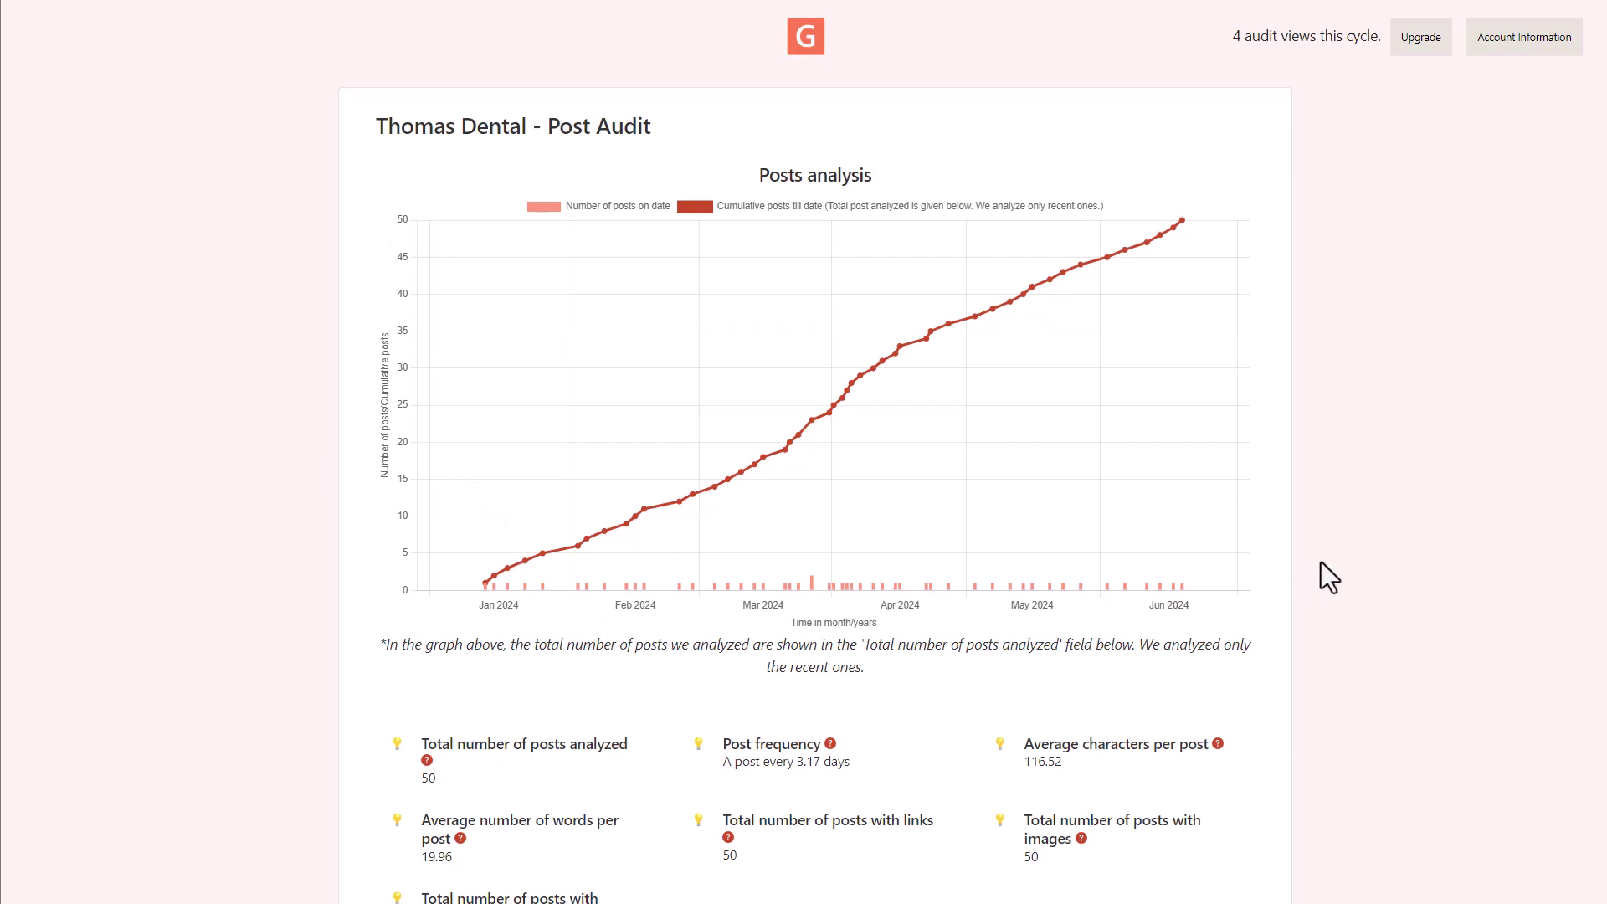
scroll(1286, 737, "down", 2)
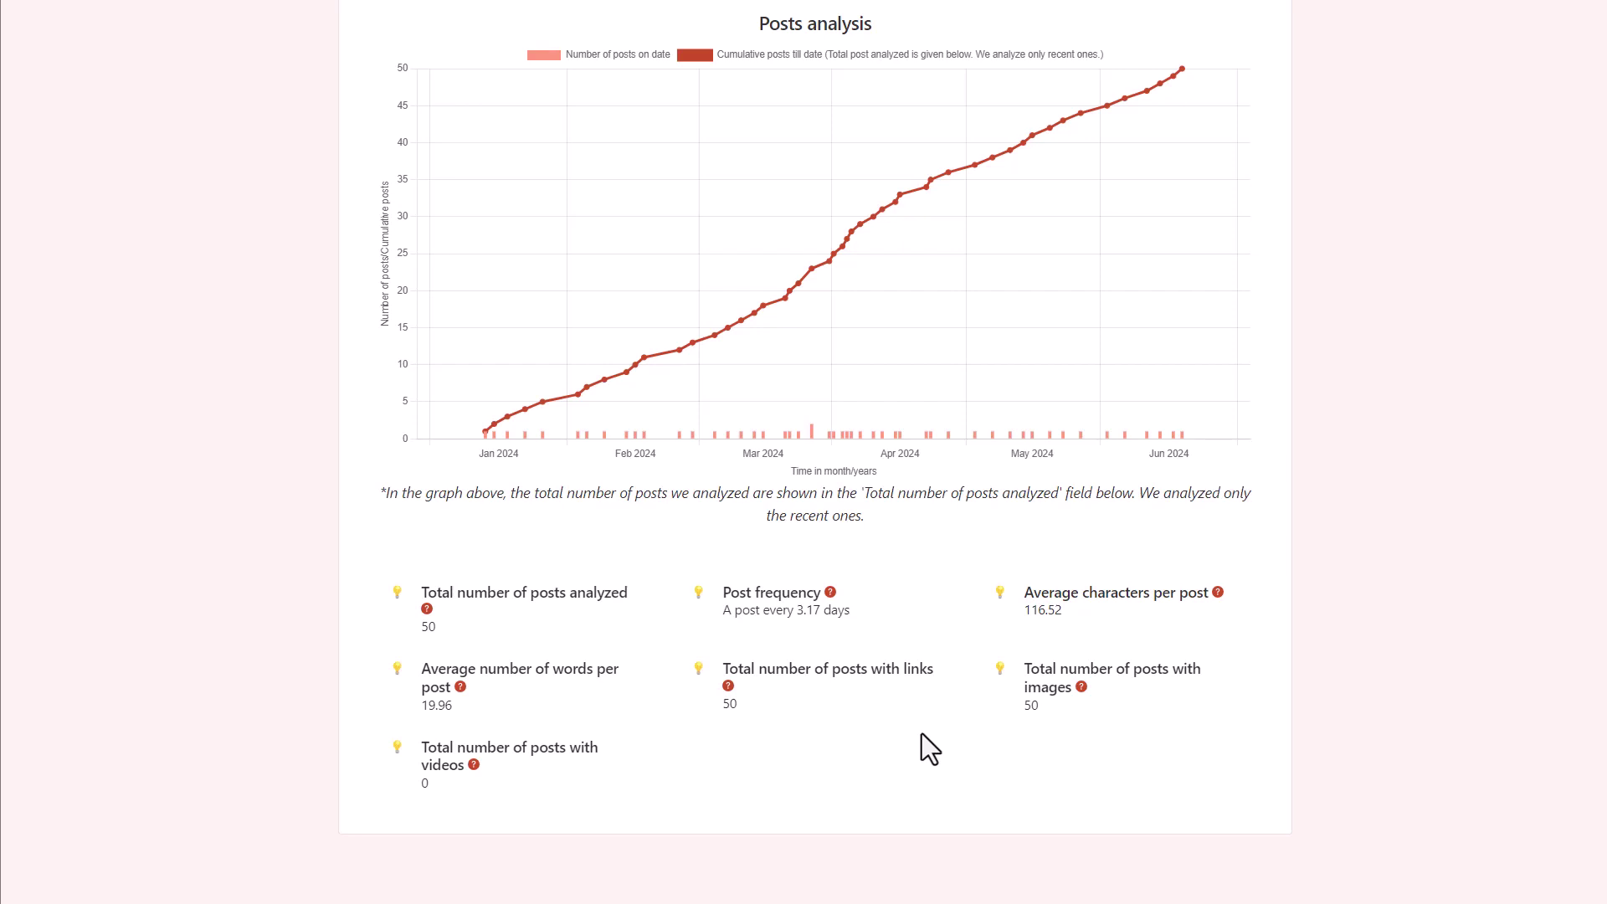
scroll(717, 412, "up", 4)
- Pin the Dentist Teleport location just west of Thomas Dental on Thomas Rd
left_click(373, 1)
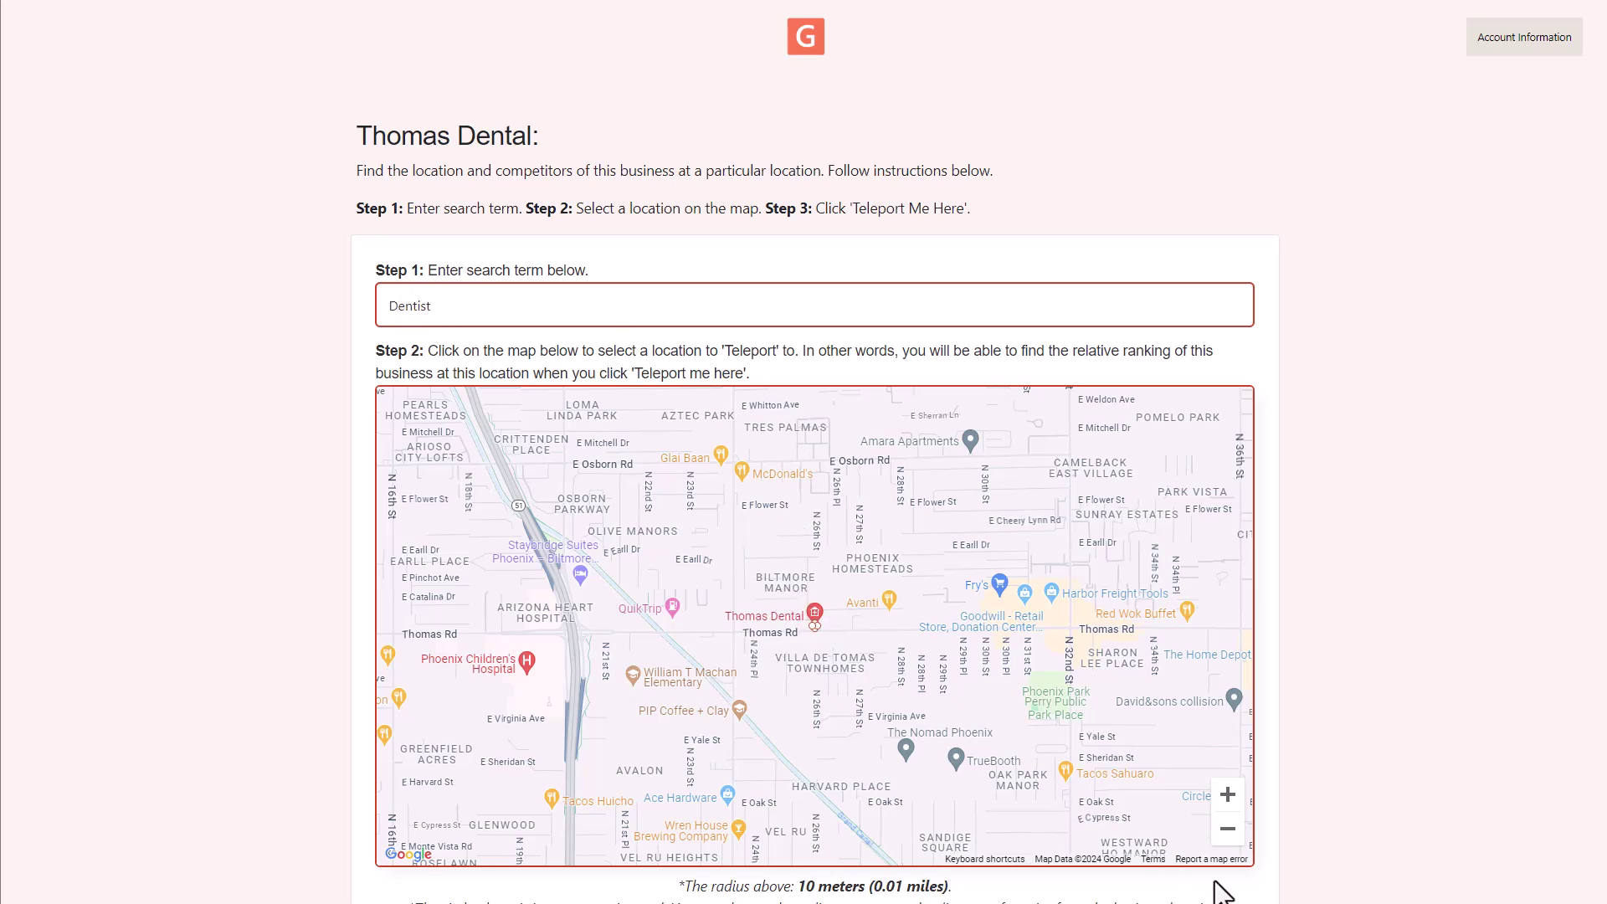
left_click(1228, 829)
left_click(1228, 797)
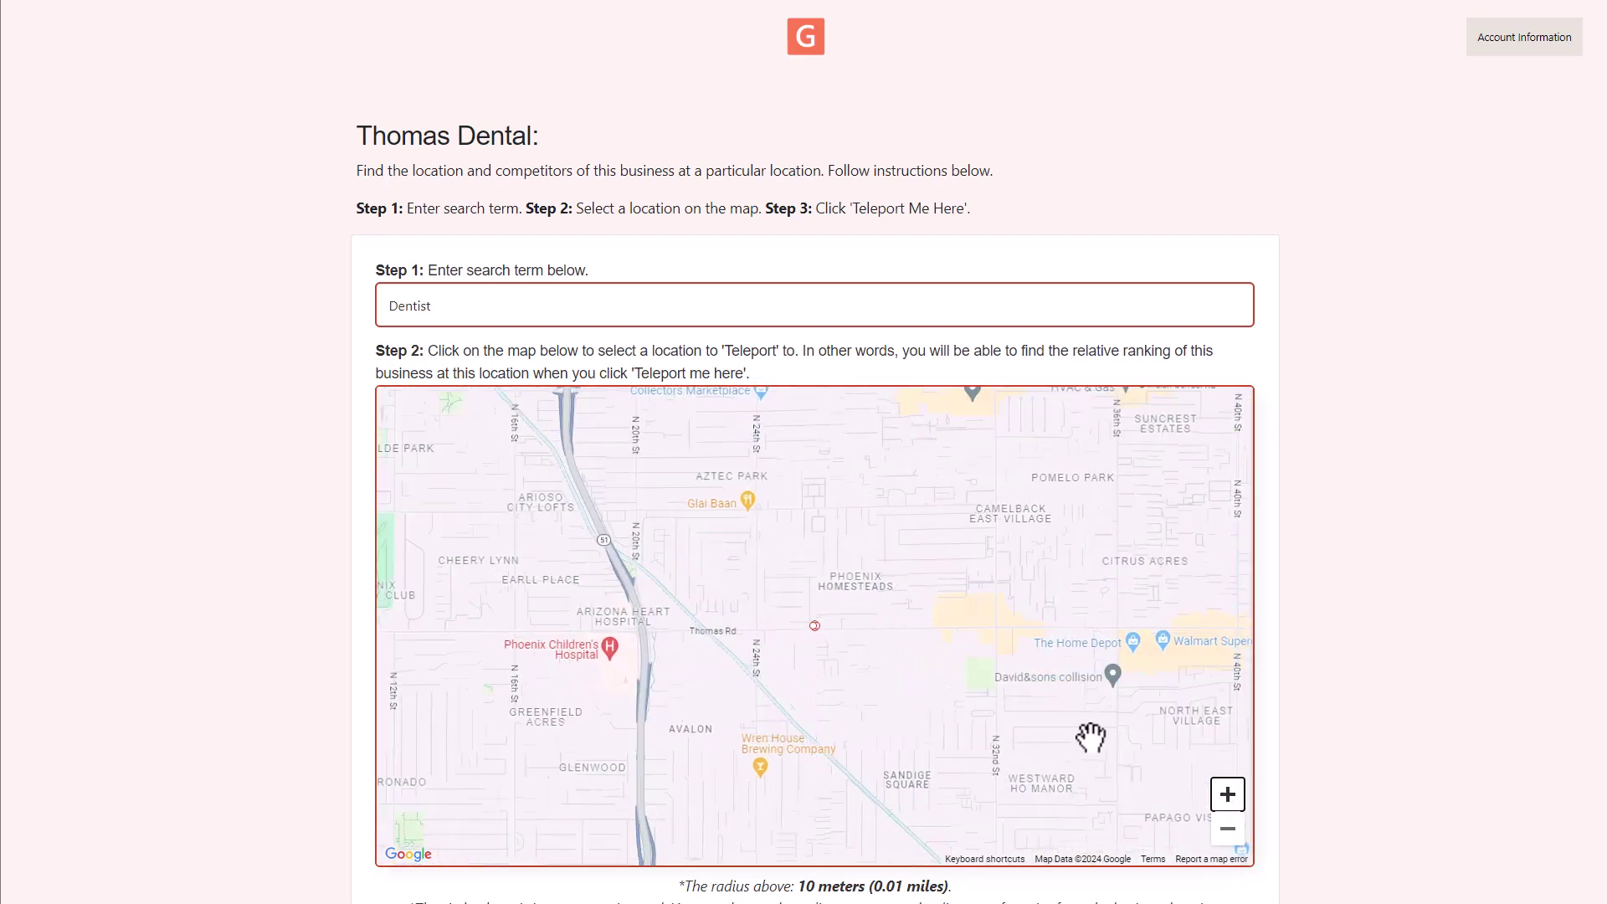
left_click(823, 635)
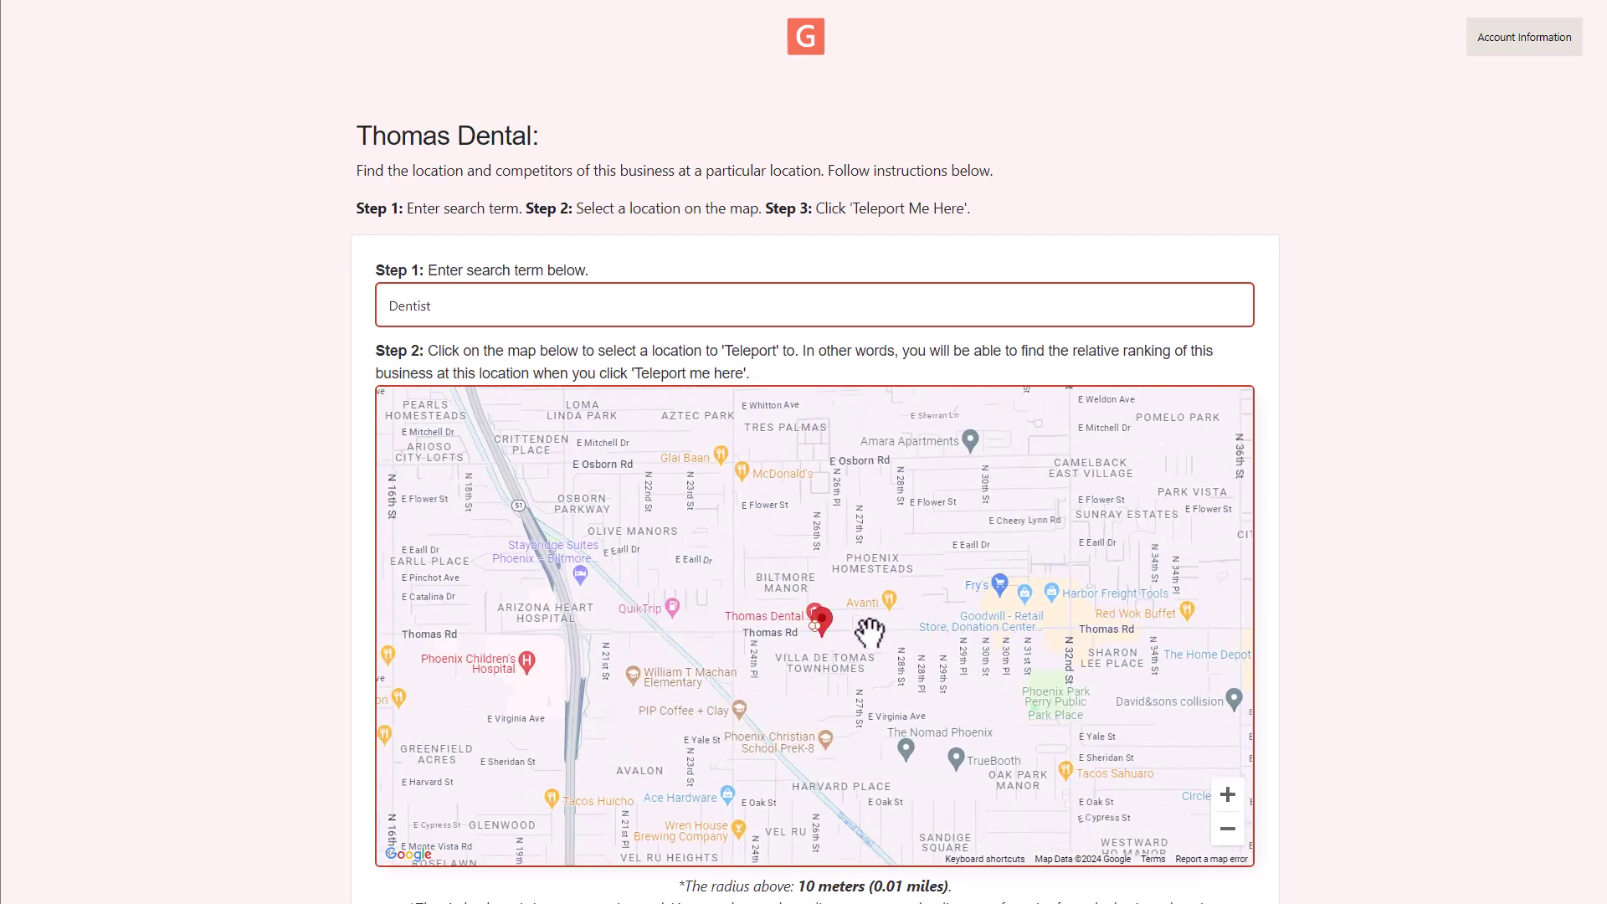
left_click(734, 624)
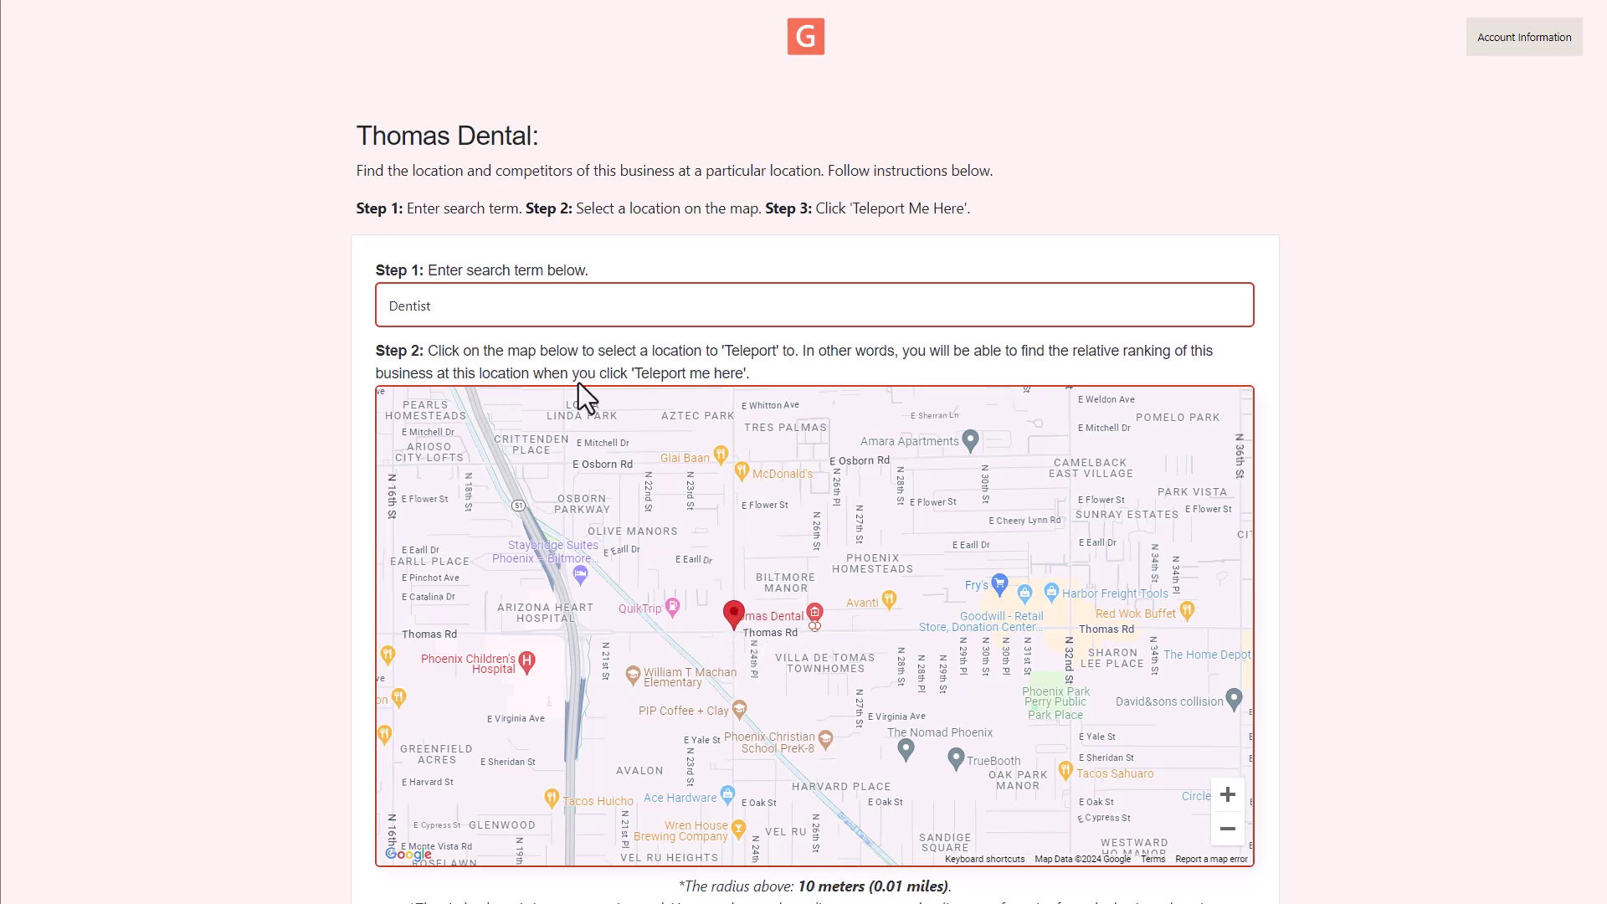
scroll(695, 559, "down", 2)
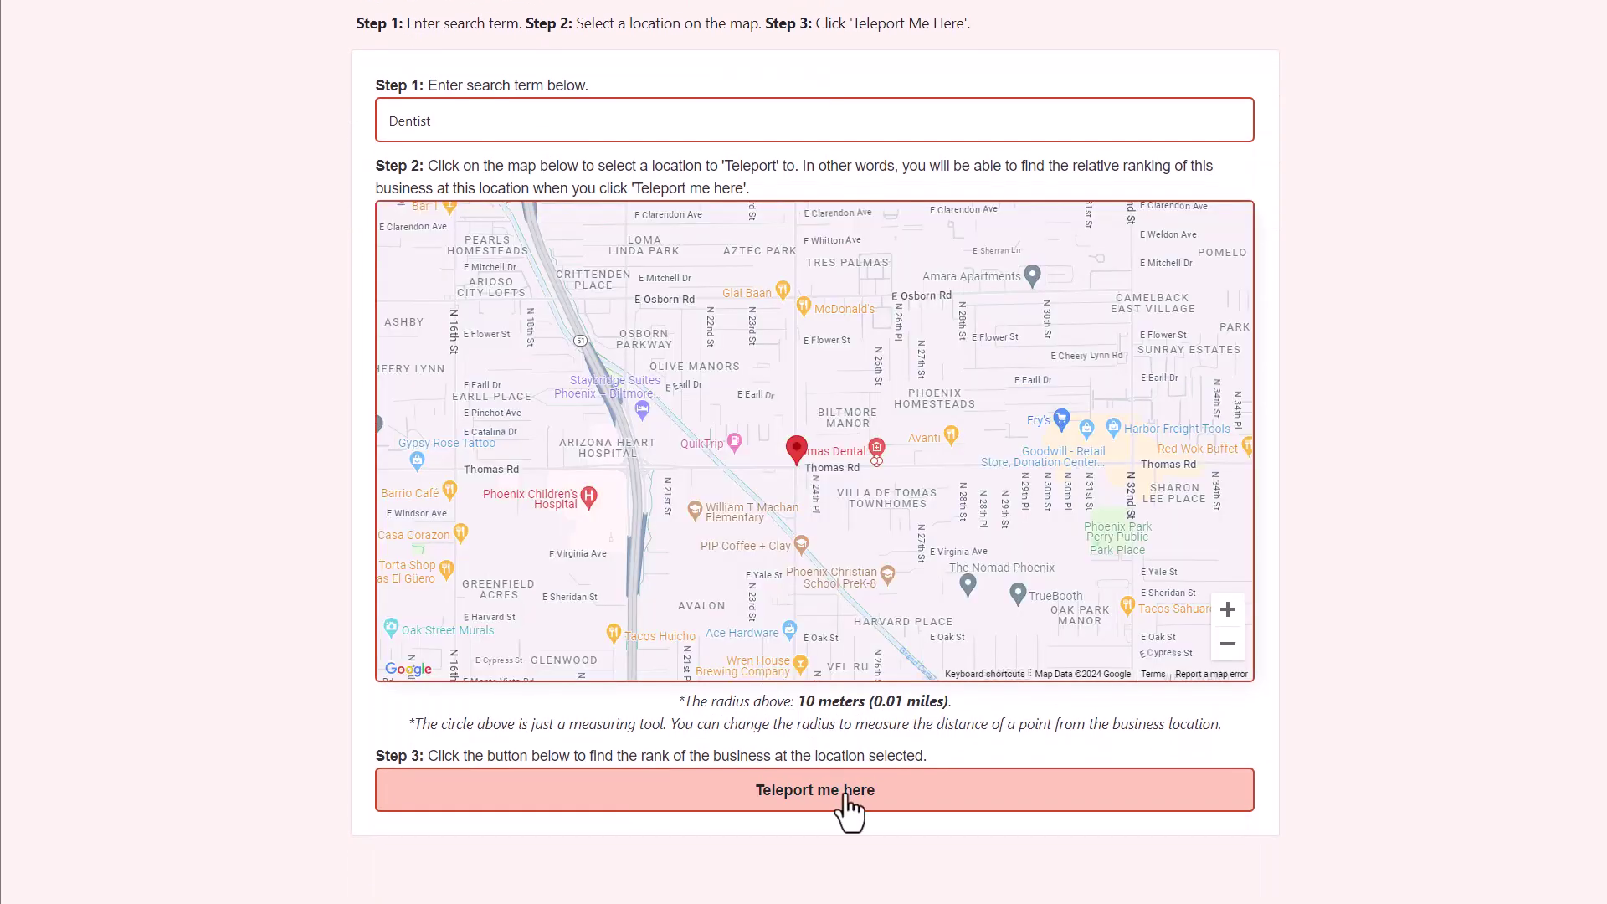
- Run Teleport for Dentist at the pinned spot, showing Thomas Dental ranked first
left_click(846, 806)
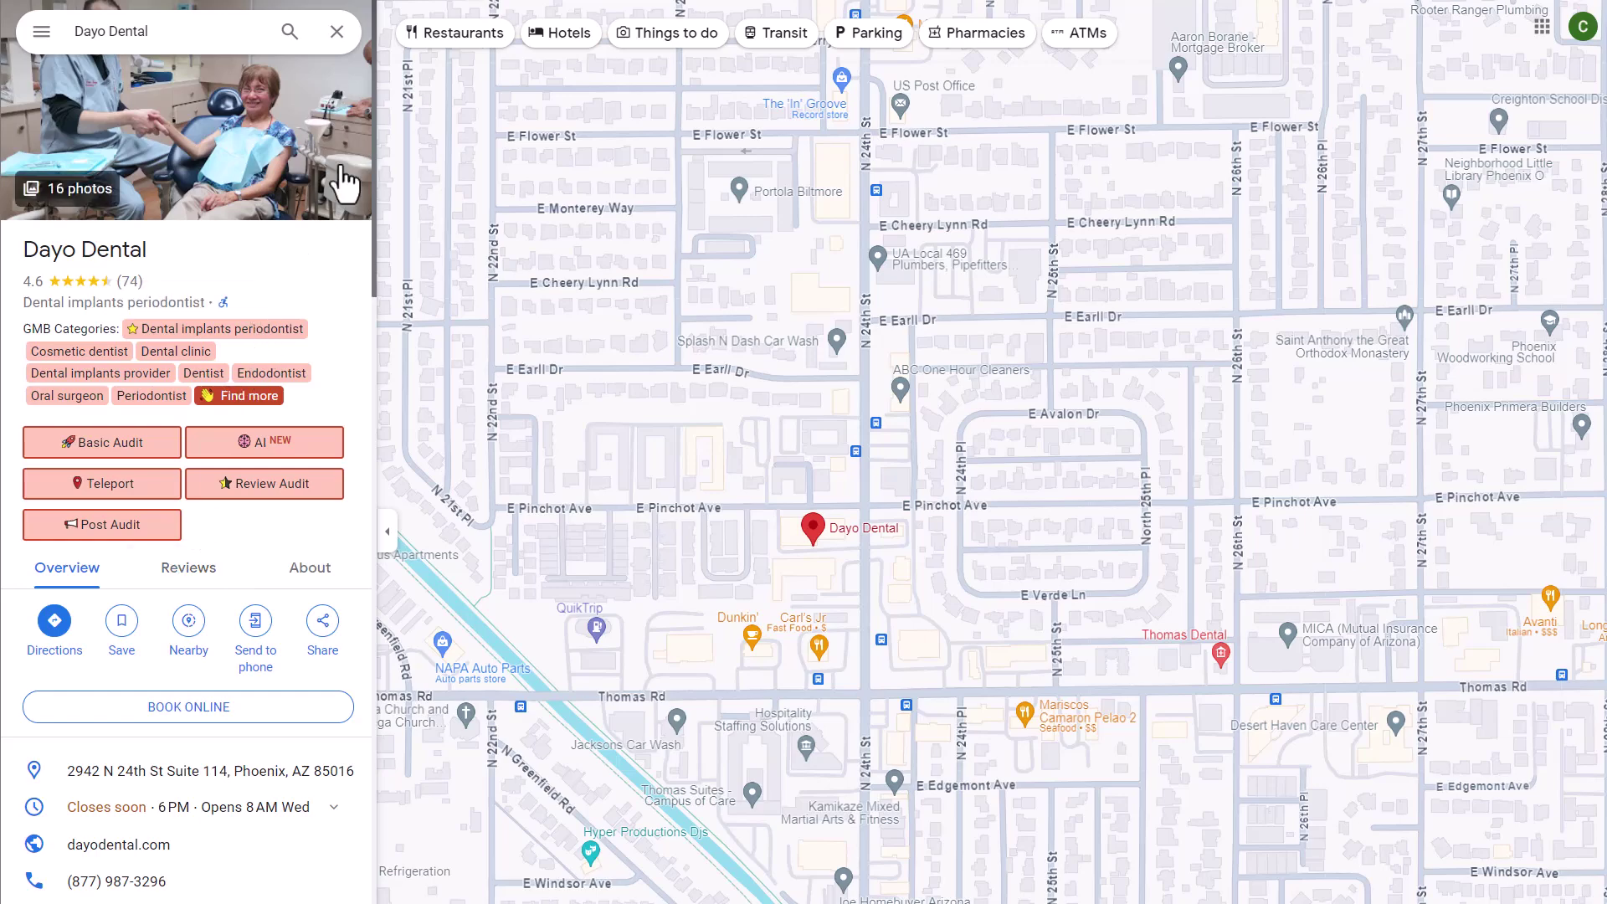
- Close Dayo Dental's listing and browse the AI Tools list for Thomas Dental
left_click(337, 31)
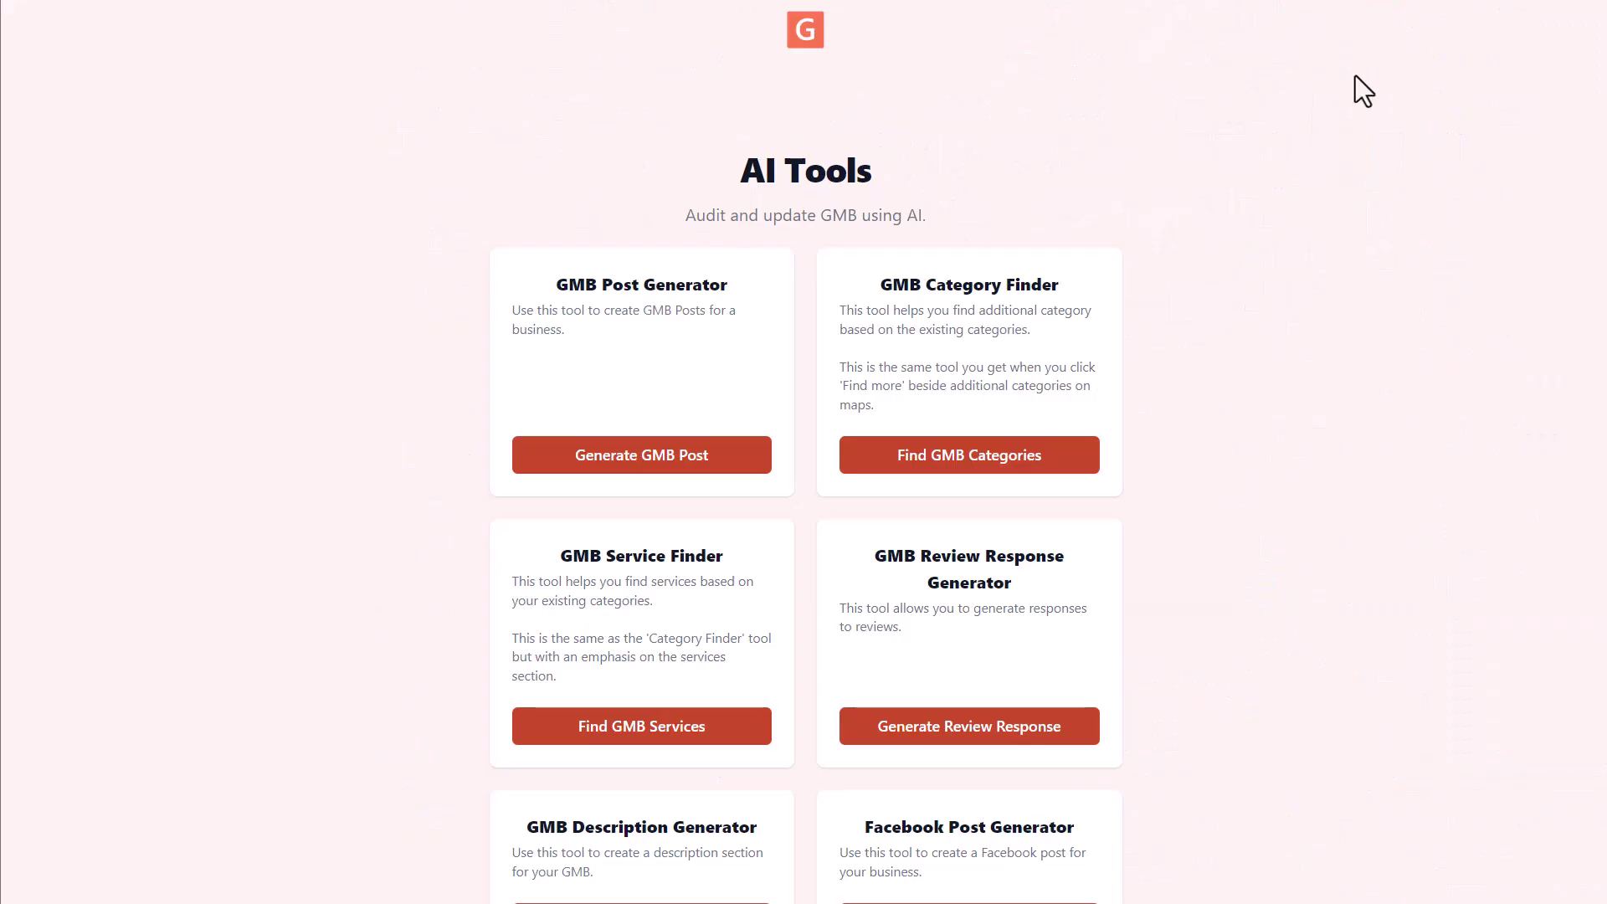
scroll(1499, 427, "down", 3)
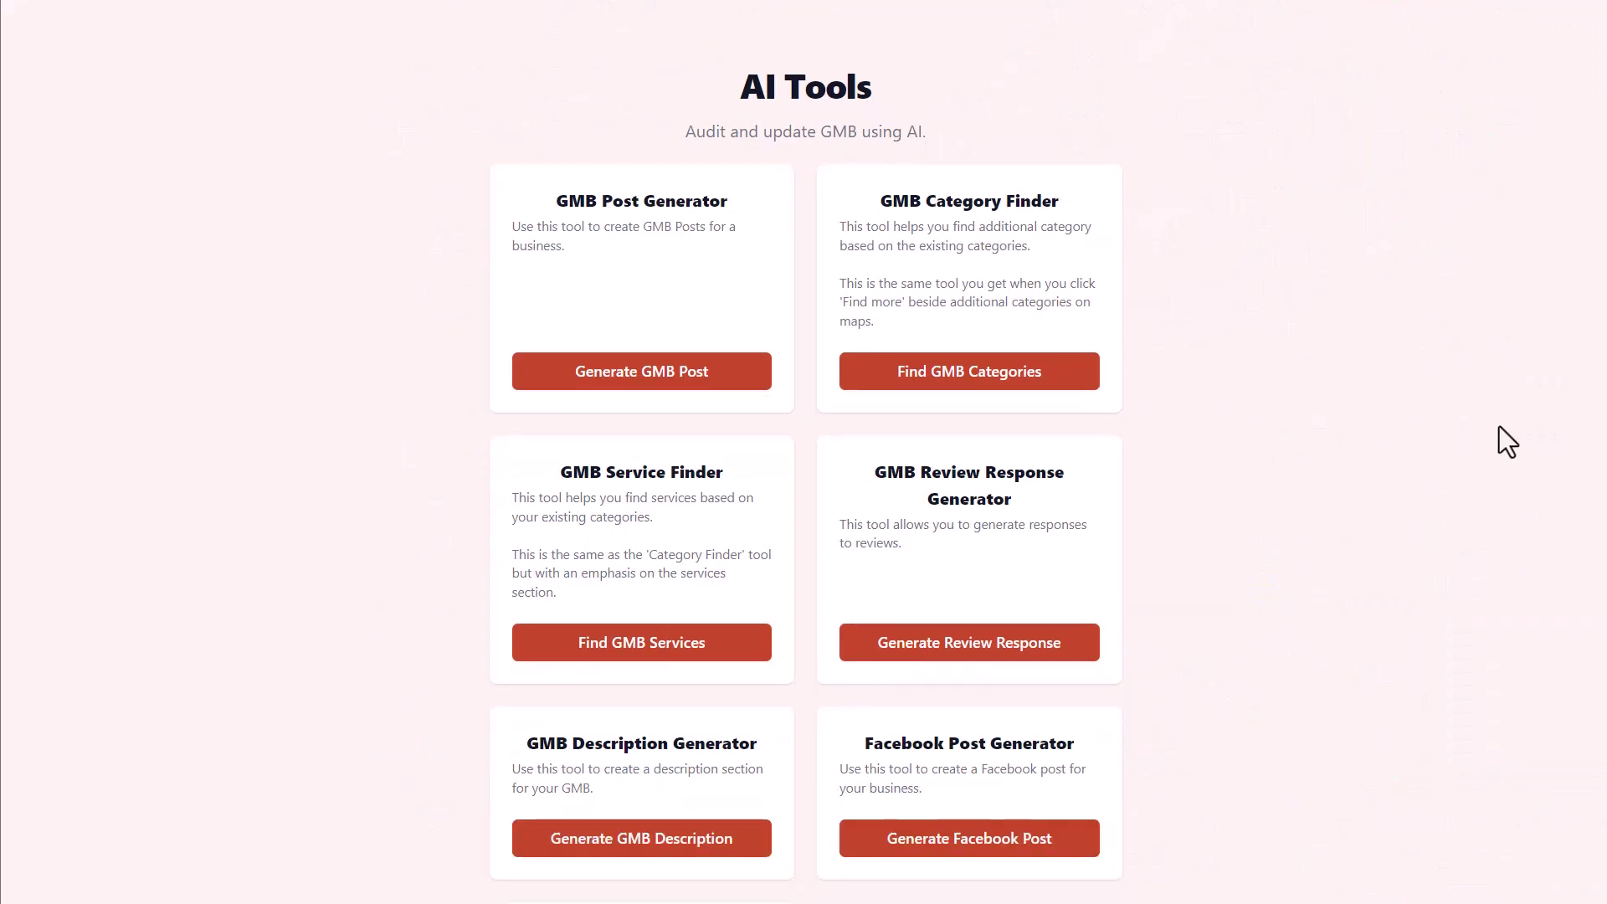
scroll(1595, 437, "down", 1)
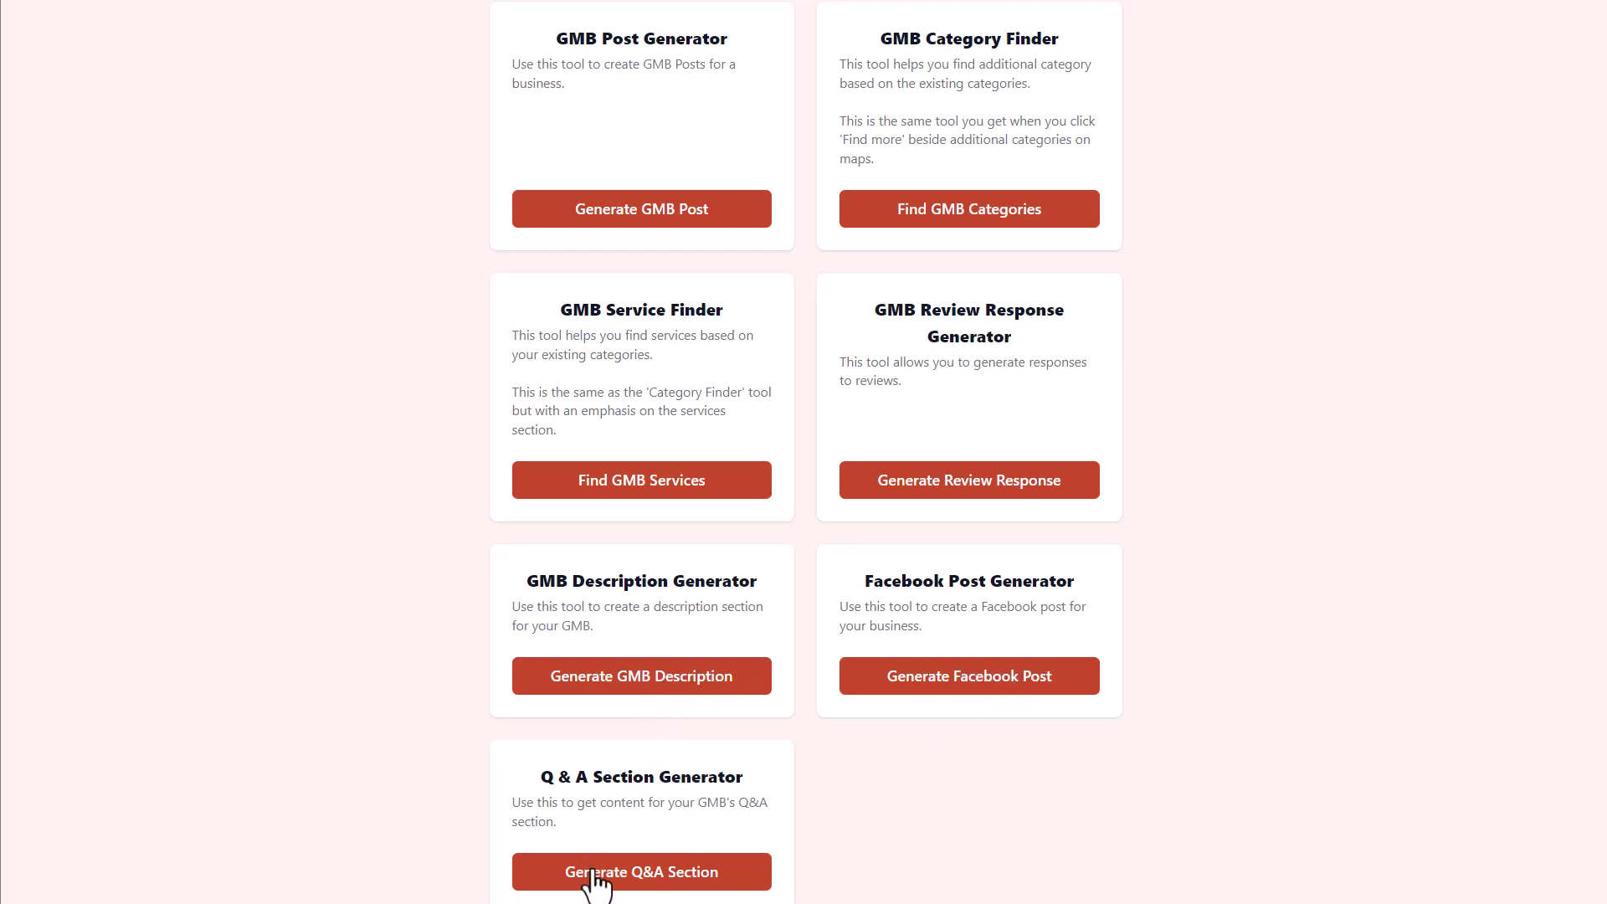
scroll(1127, 660, "up", 3)
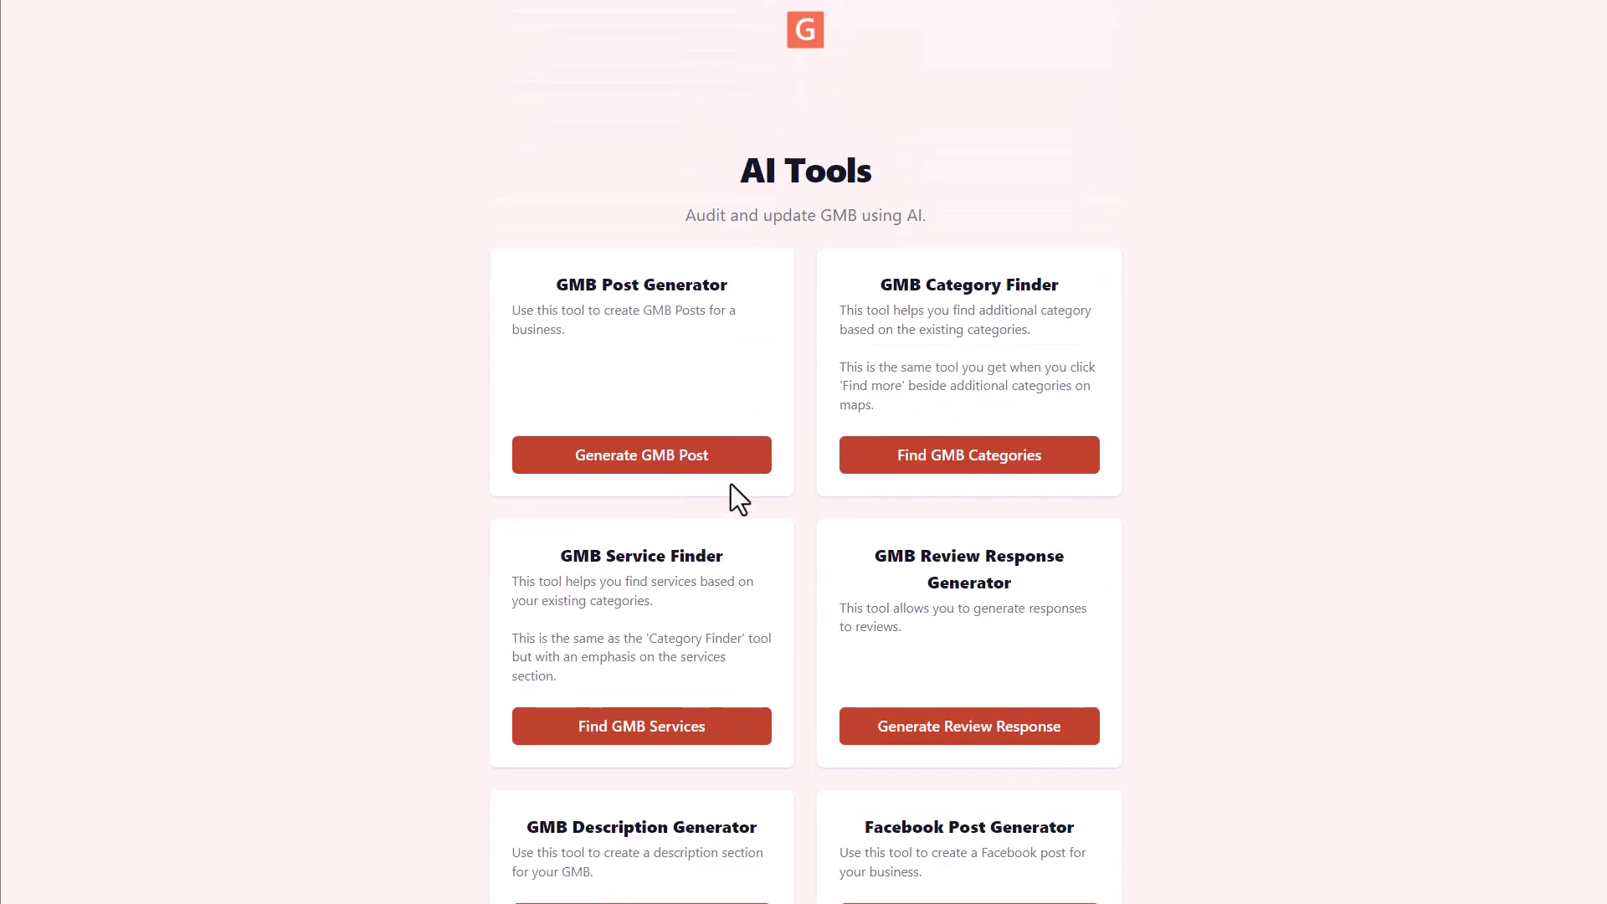
scroll(1195, 448, "down", 3)
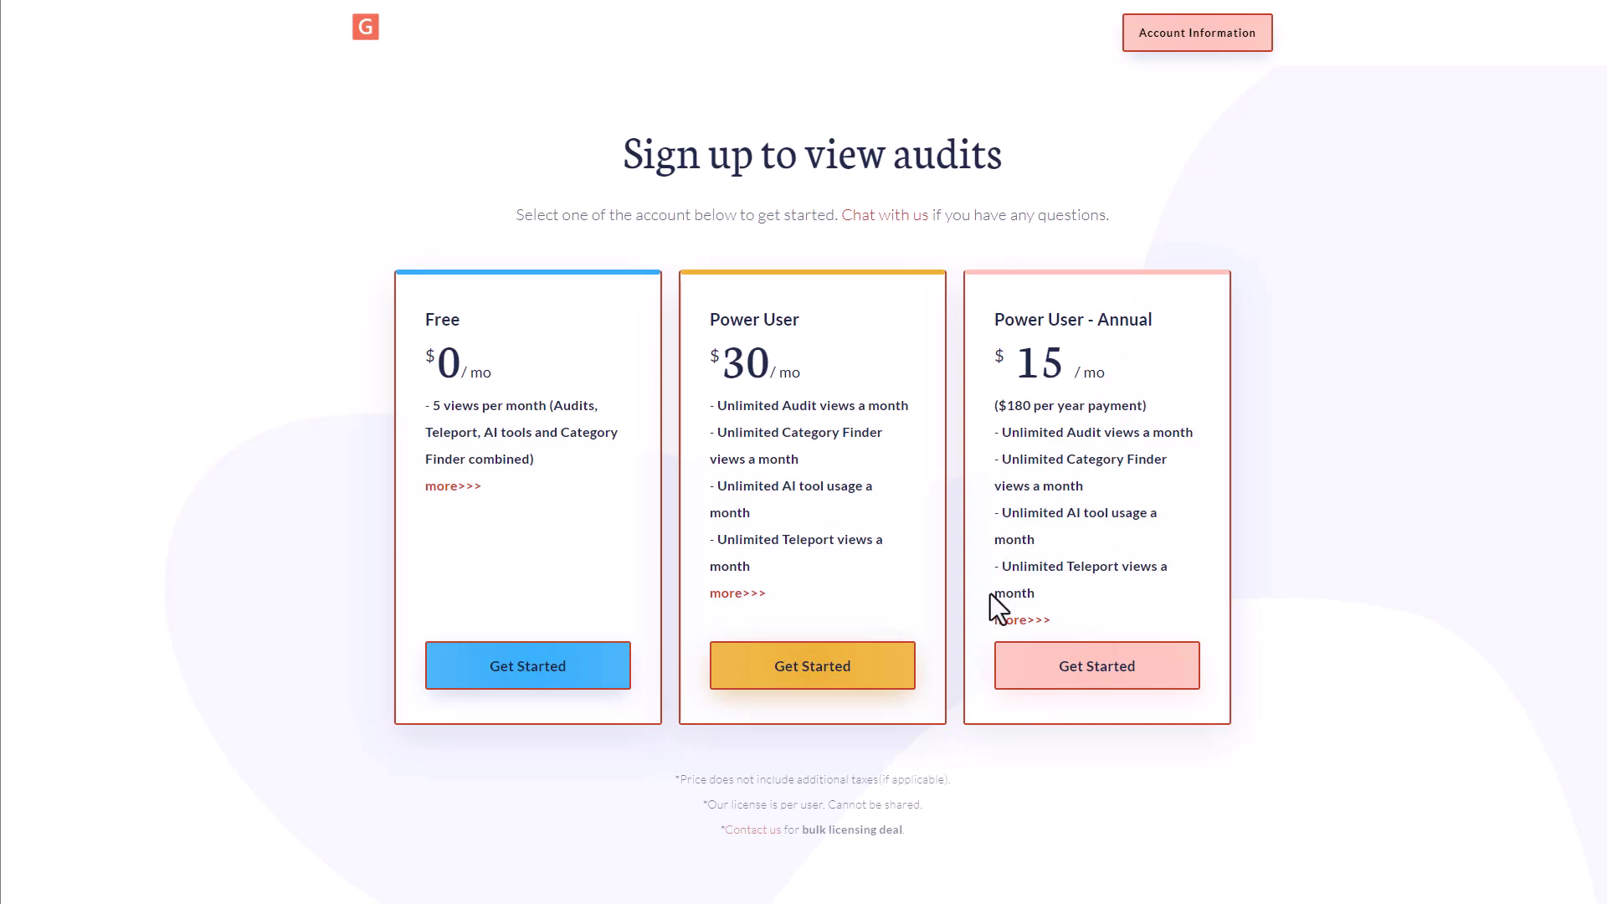
- Expand and scroll the full feature lists of the Free, Power User and Annual plans
left_click(1016, 619)
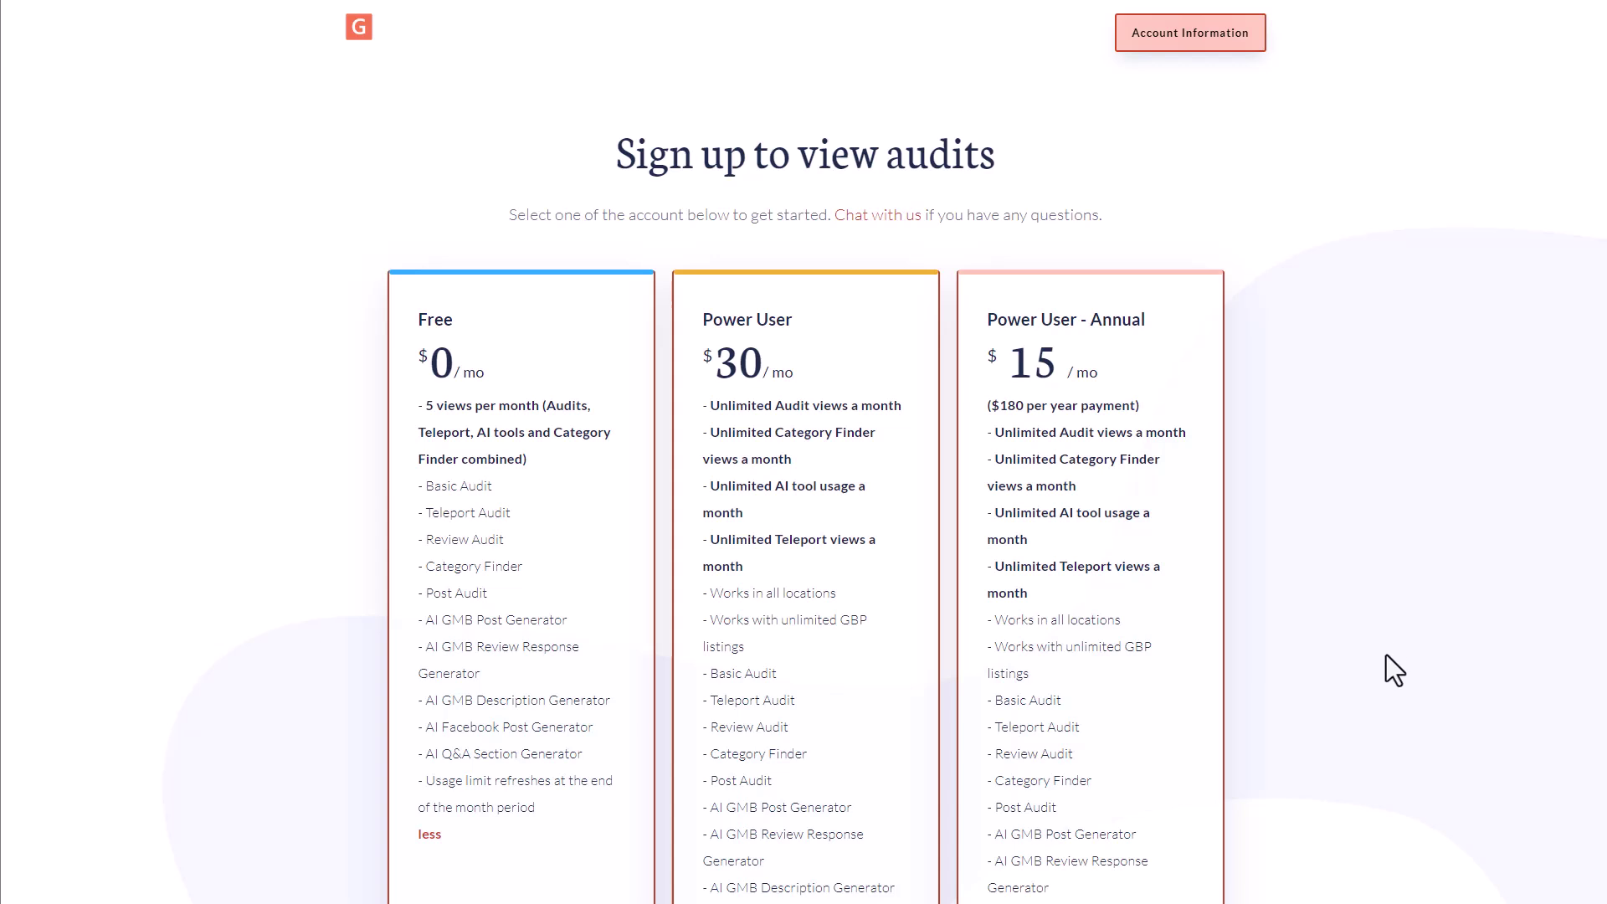
scroll(1384, 669, "down", 2)
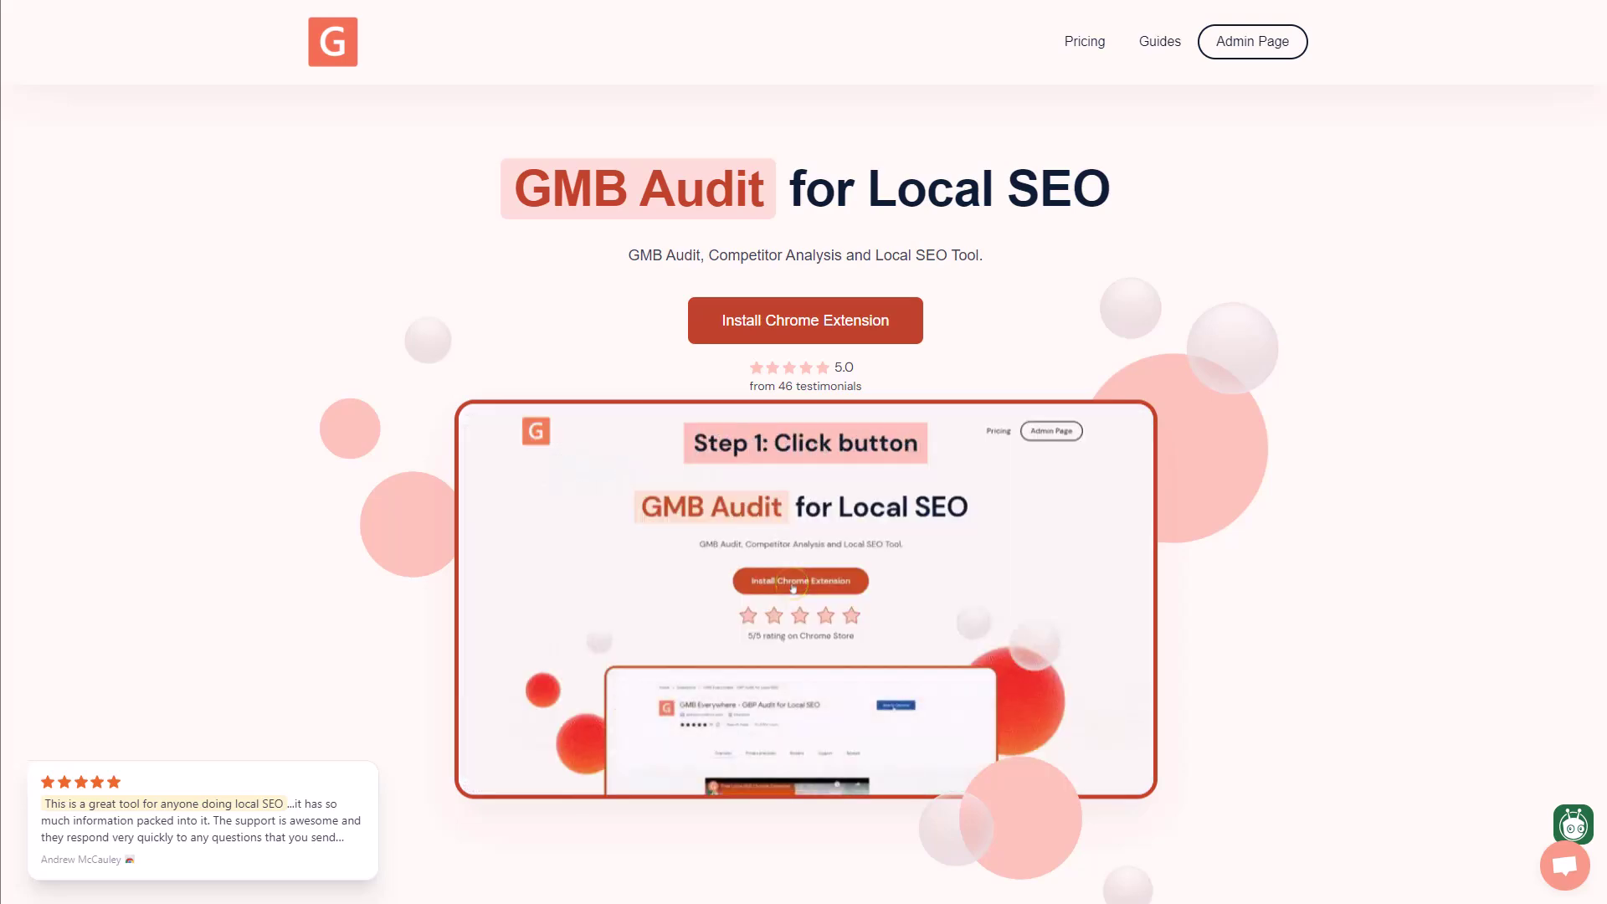
scroll(804, 494, "down", 8)
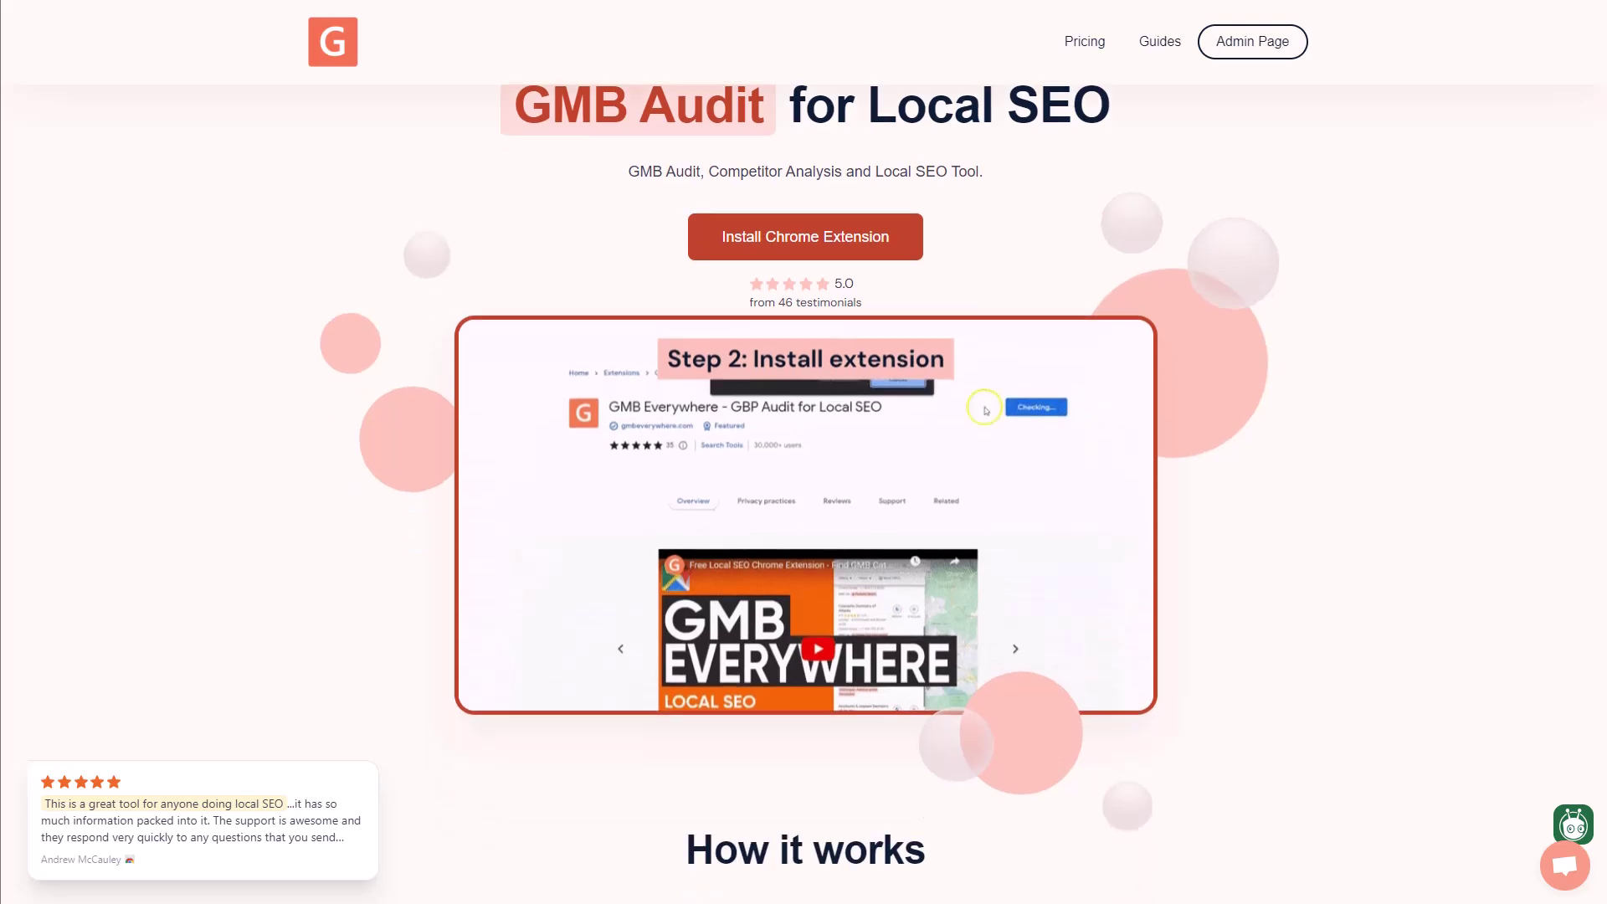
scroll(803, 494, "down", 4)
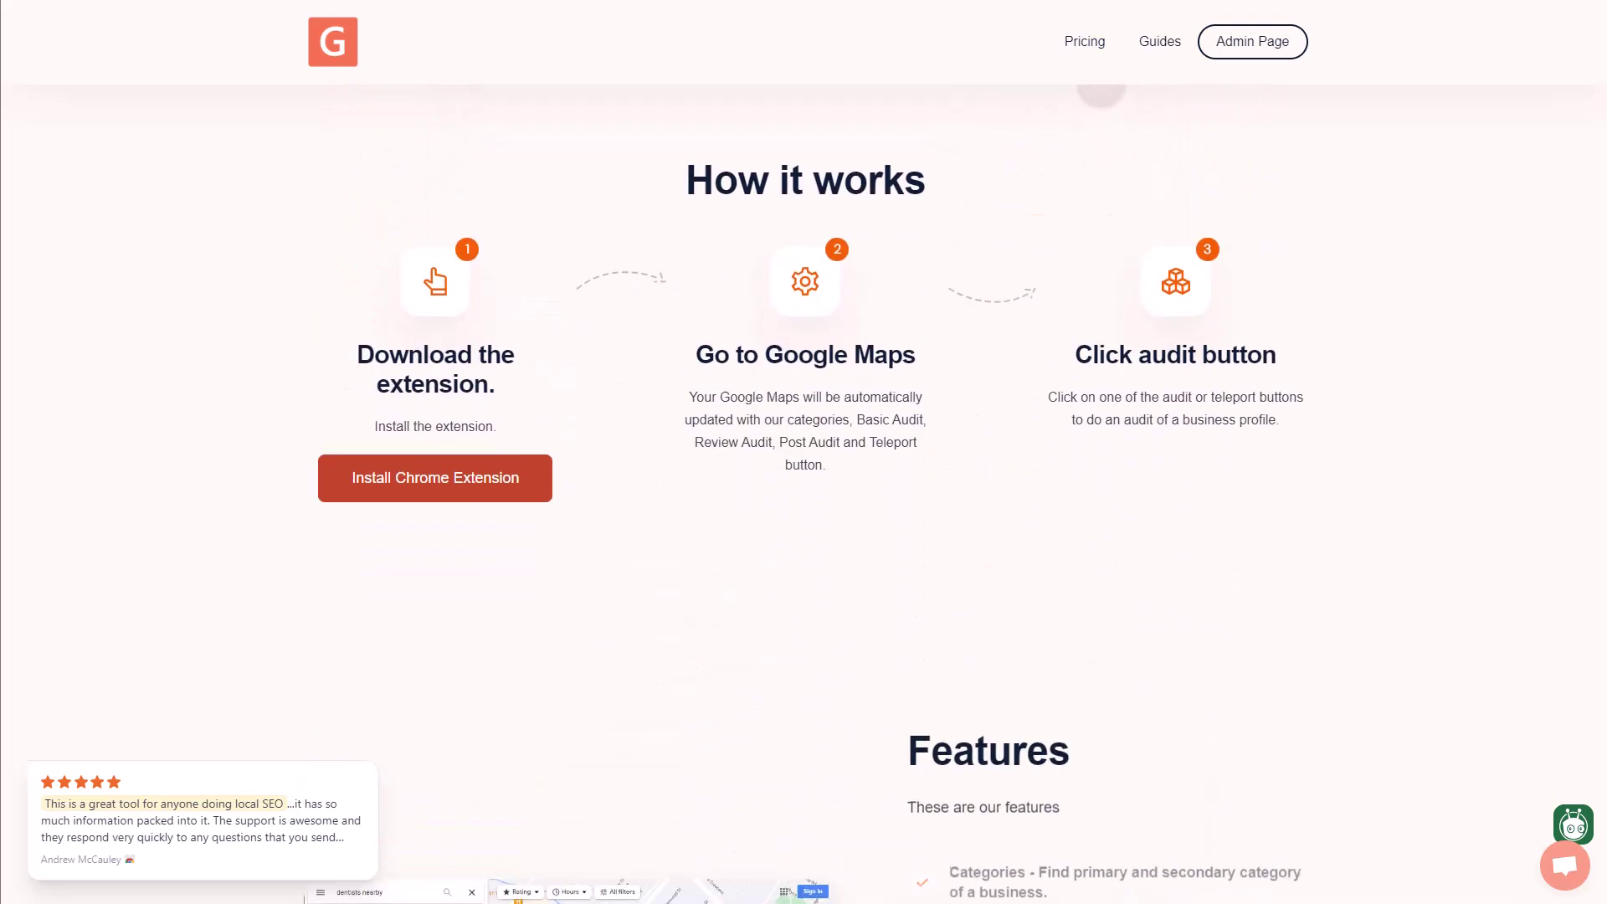
scroll(804, 494, "up", 11)
scroll(804, 494, "down", 8)
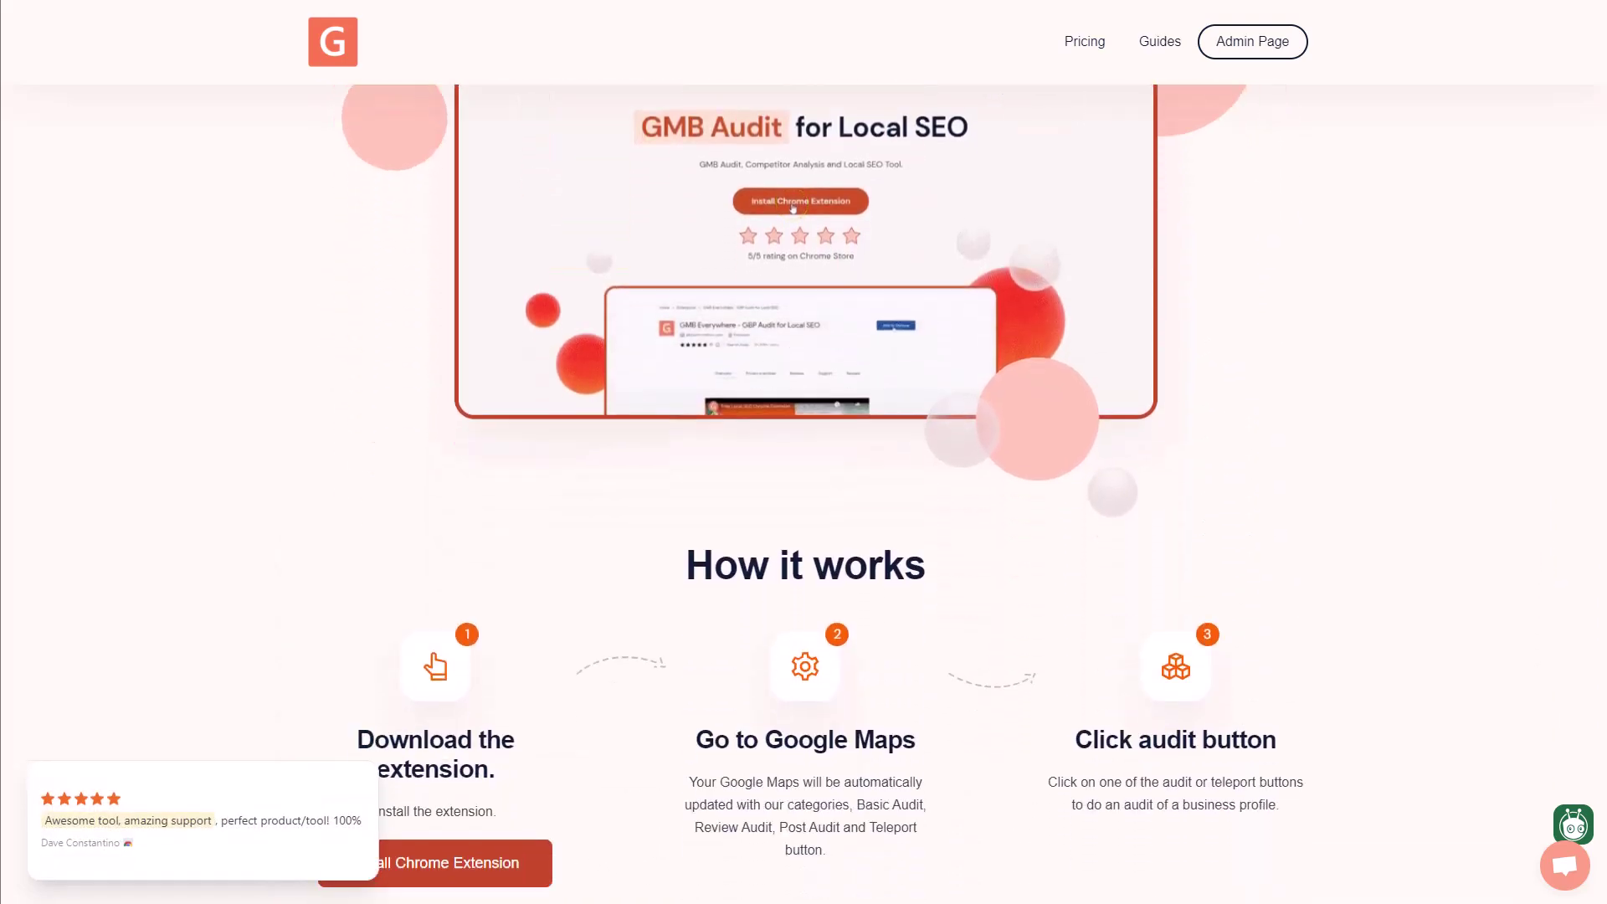
scroll(804, 494, "down", 7)
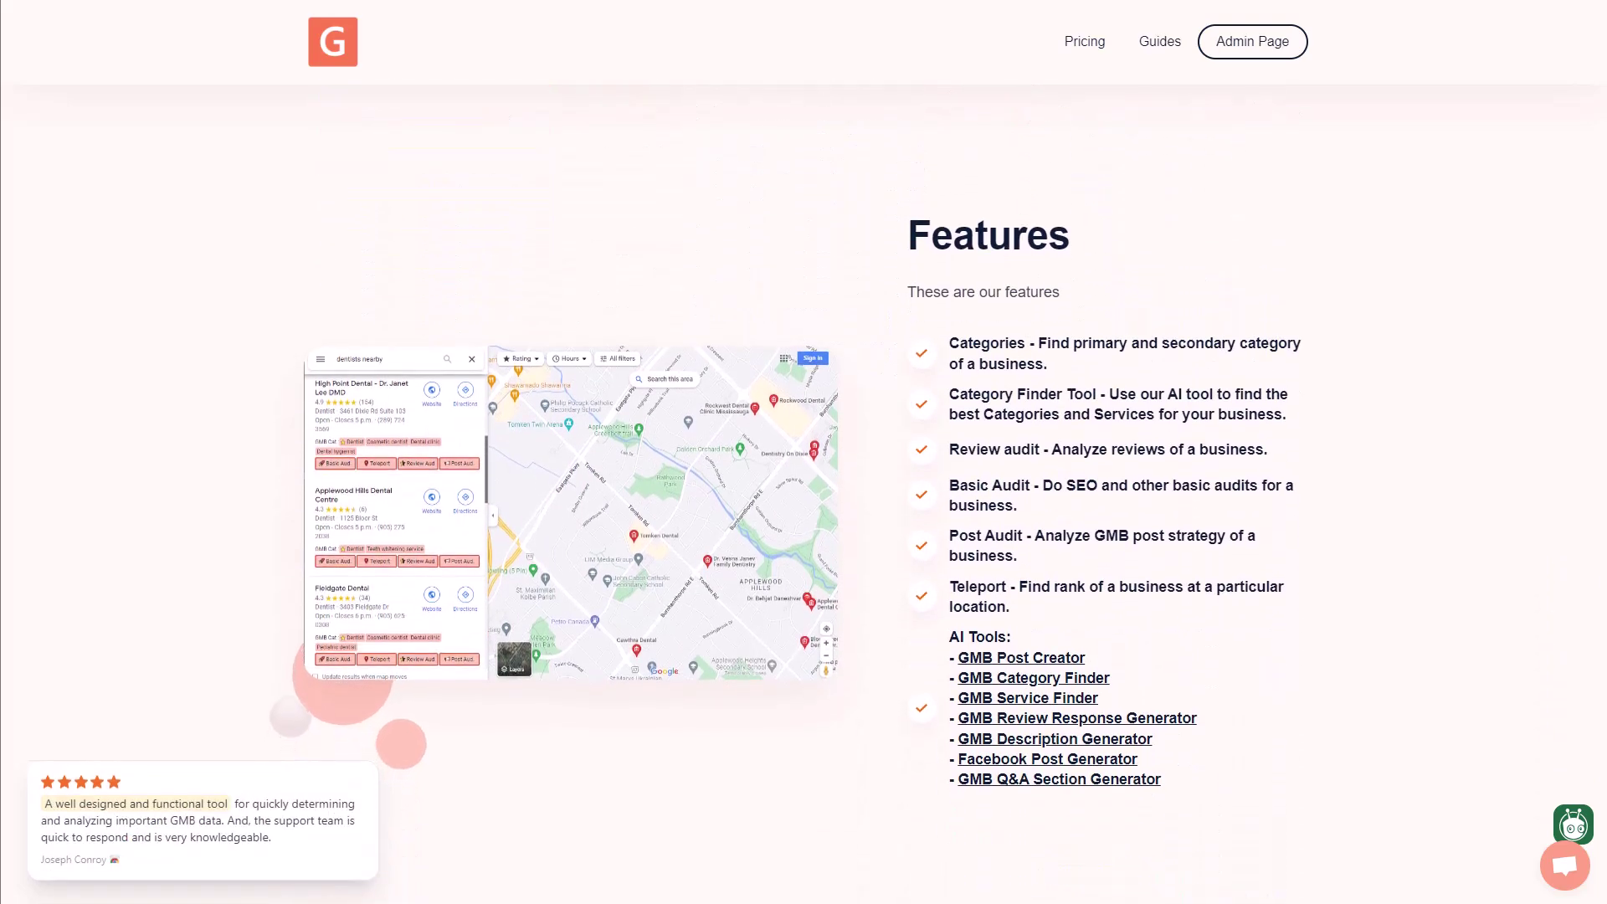
scroll(803, 494, "down", 7)
scroll(803, 494, "down", 3)
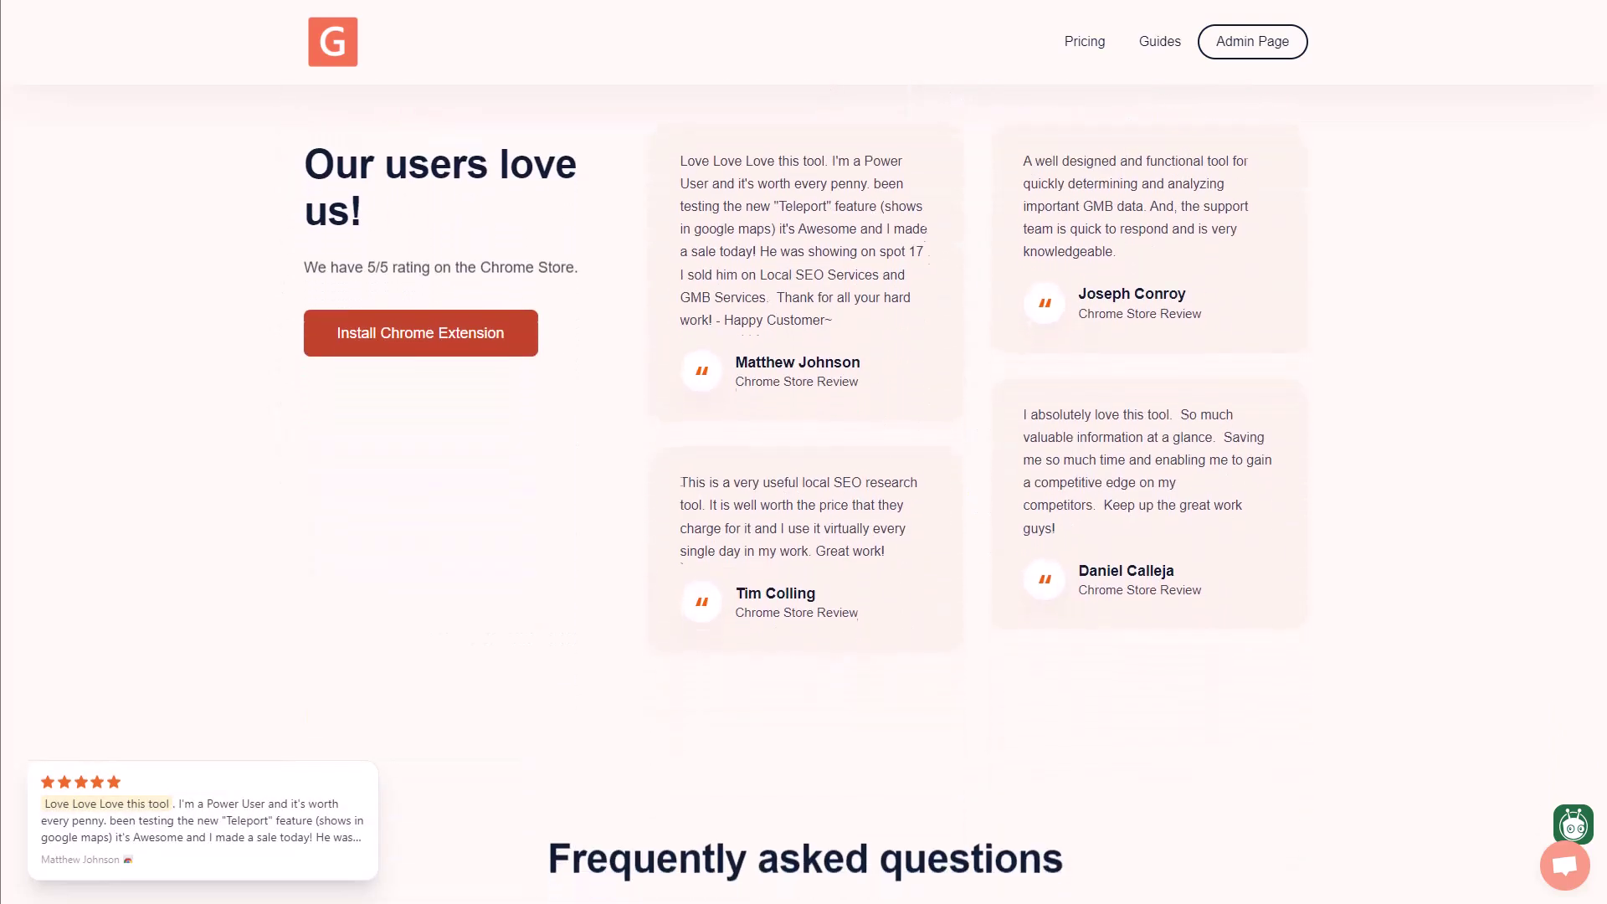
key("Home")
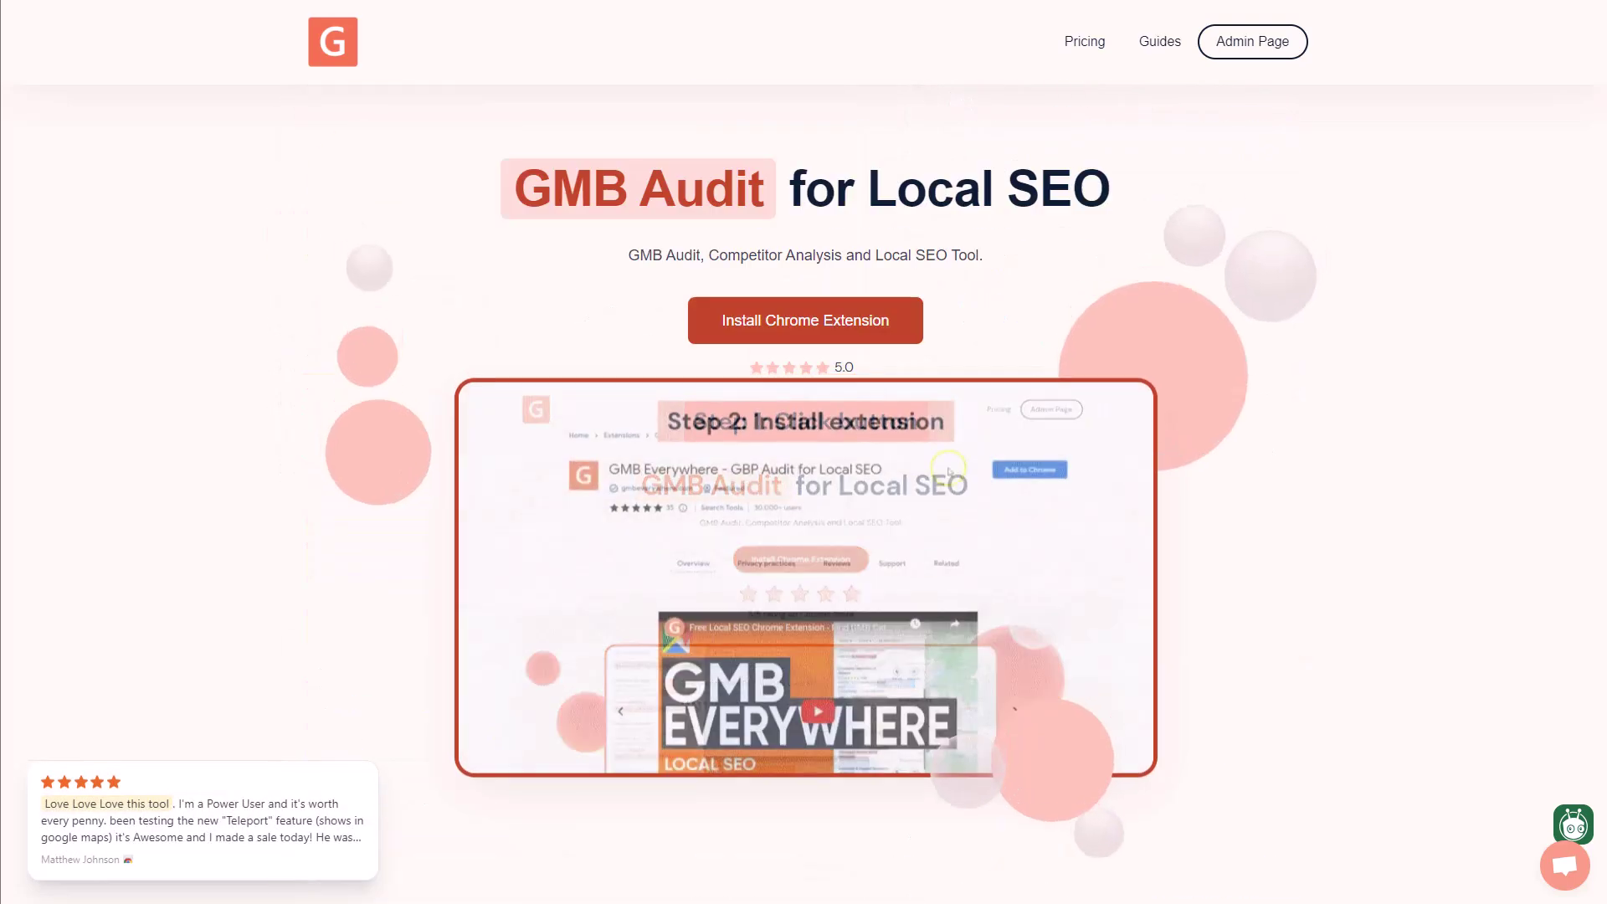